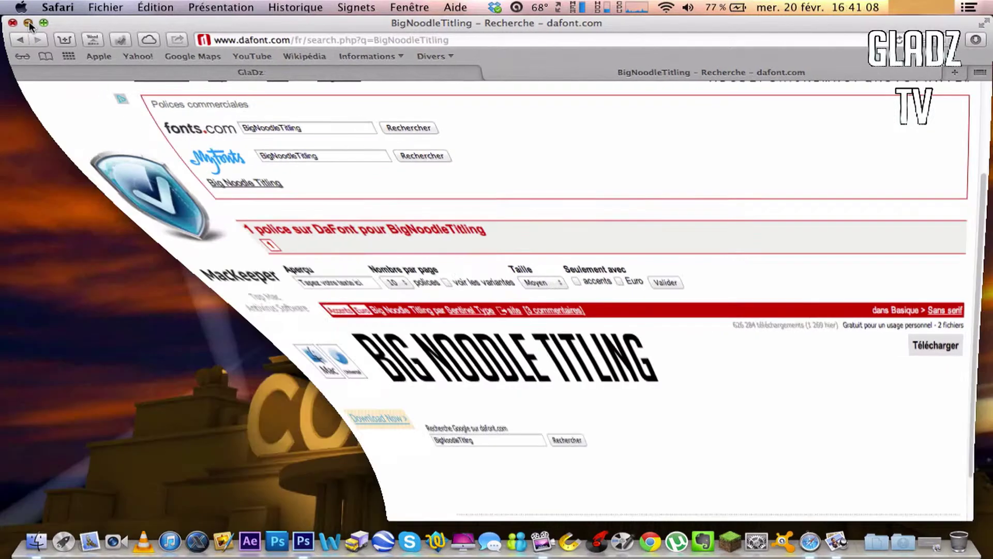
Switch to Photoshop CS6 and create a new 6 × 6 pixel RGB document with a transparent background.
left_click(293, 548)
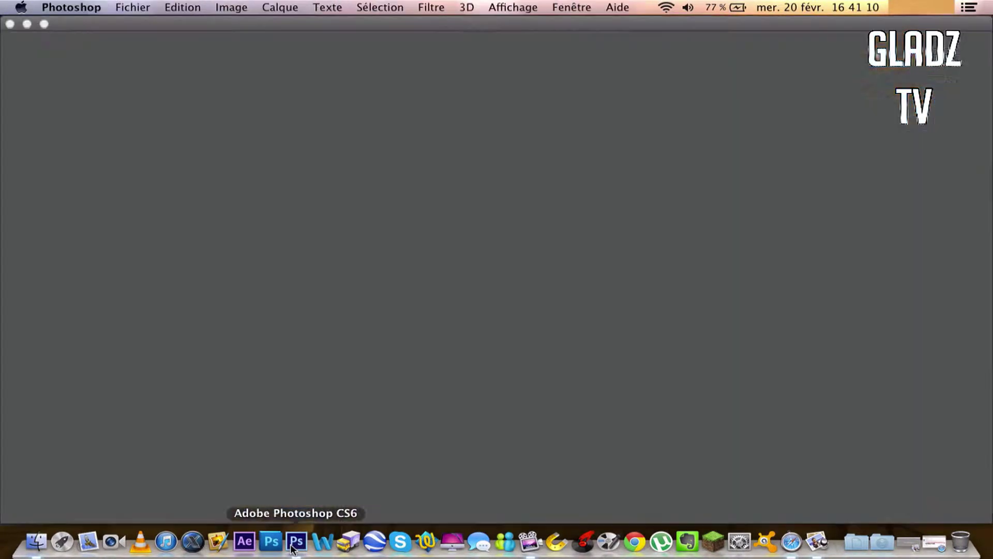
left_click(125, 6)
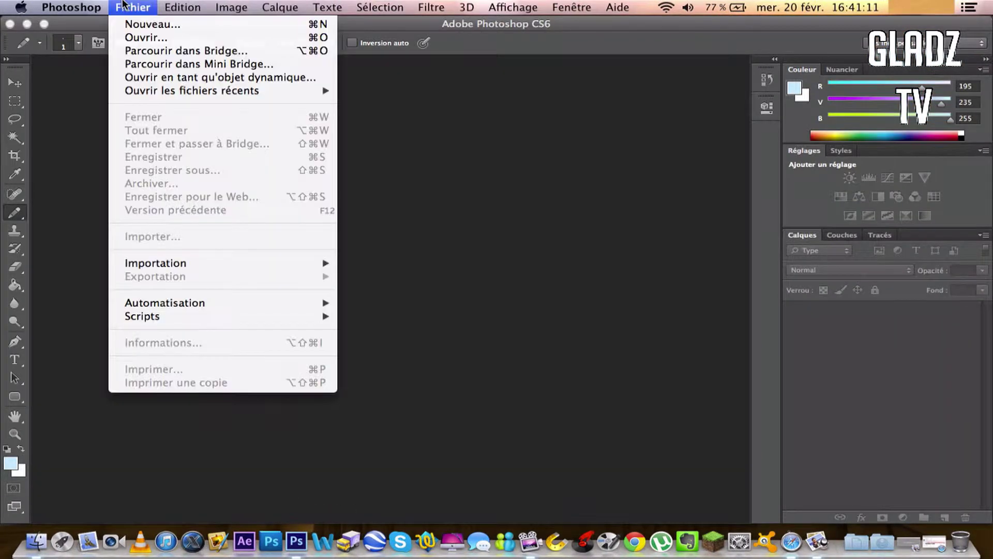
left_click(137, 24)
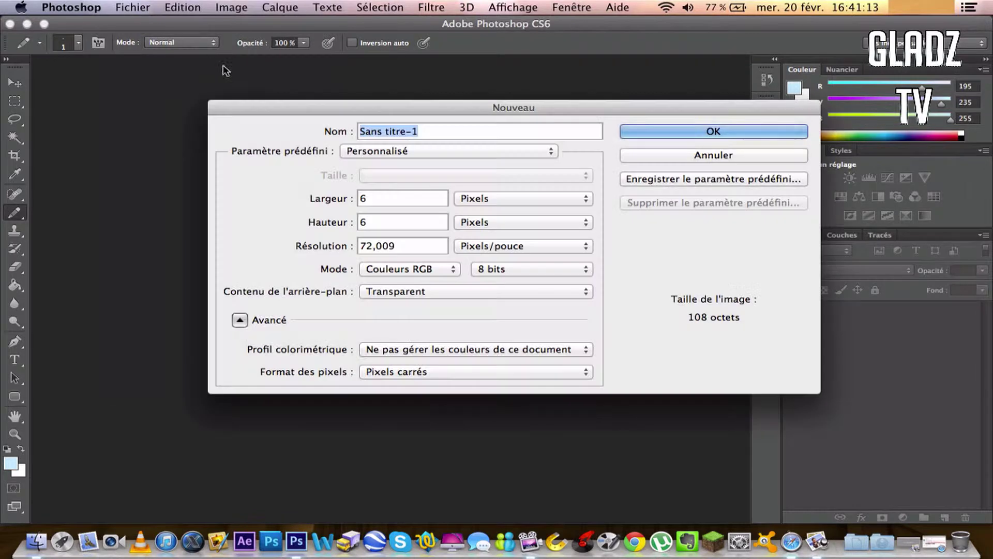
left_click(402, 198)
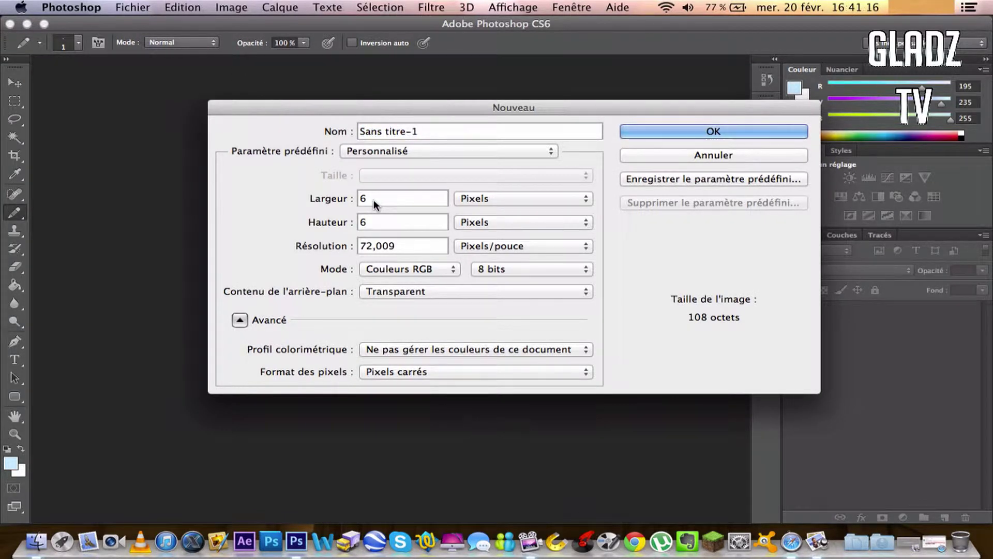
left_click(417, 220)
left_click(694, 134)
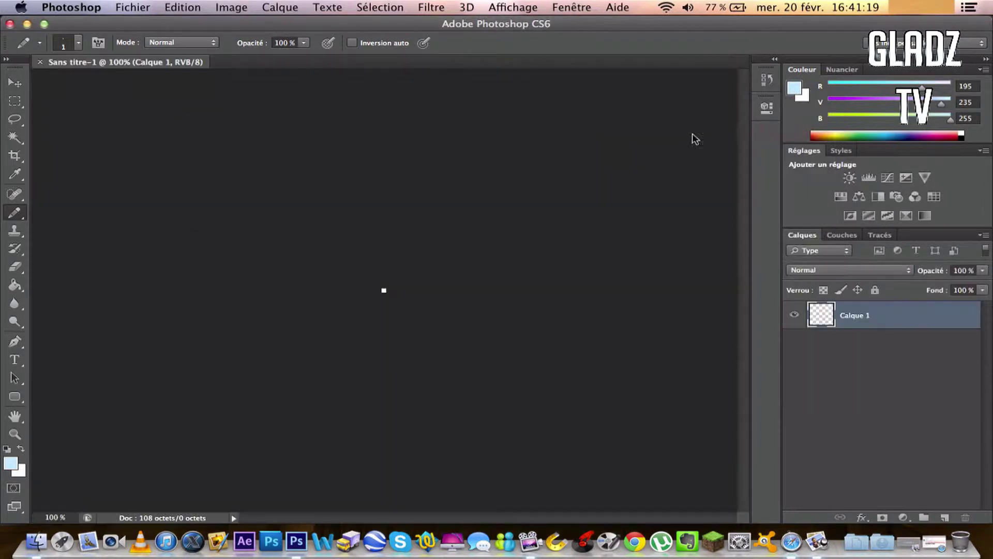
Set the foreground colour to light blue with the hex value c3ebff.
left_click(11, 462)
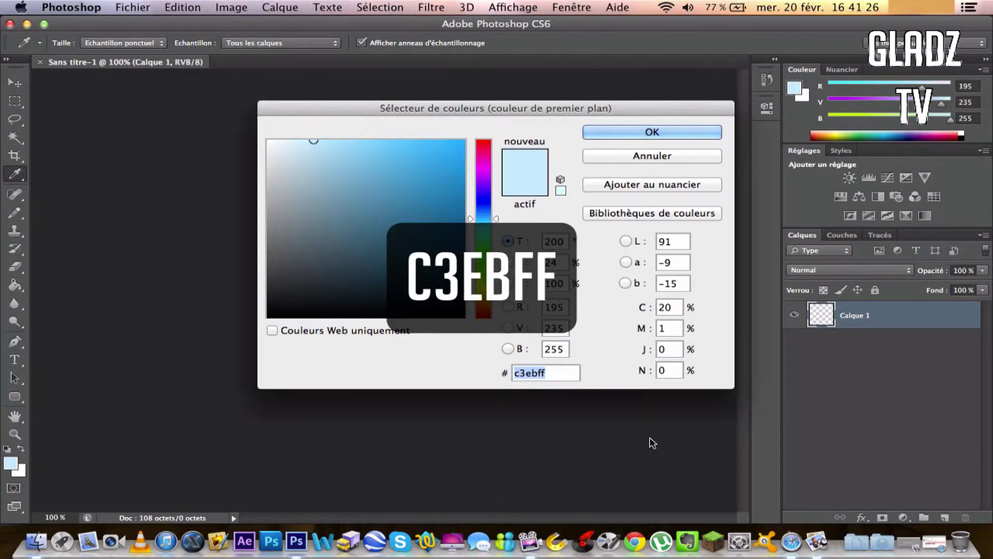
type("c3")
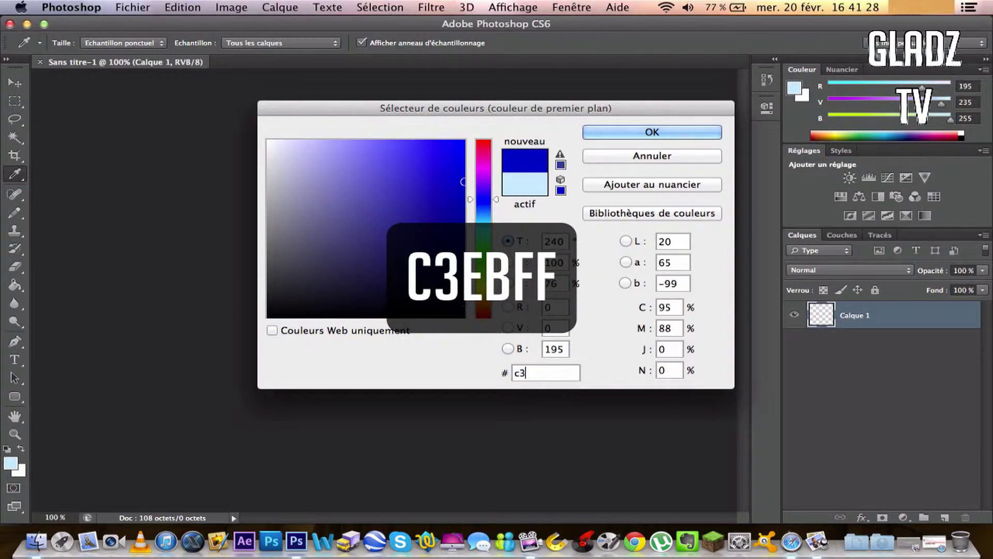
type("ebff")
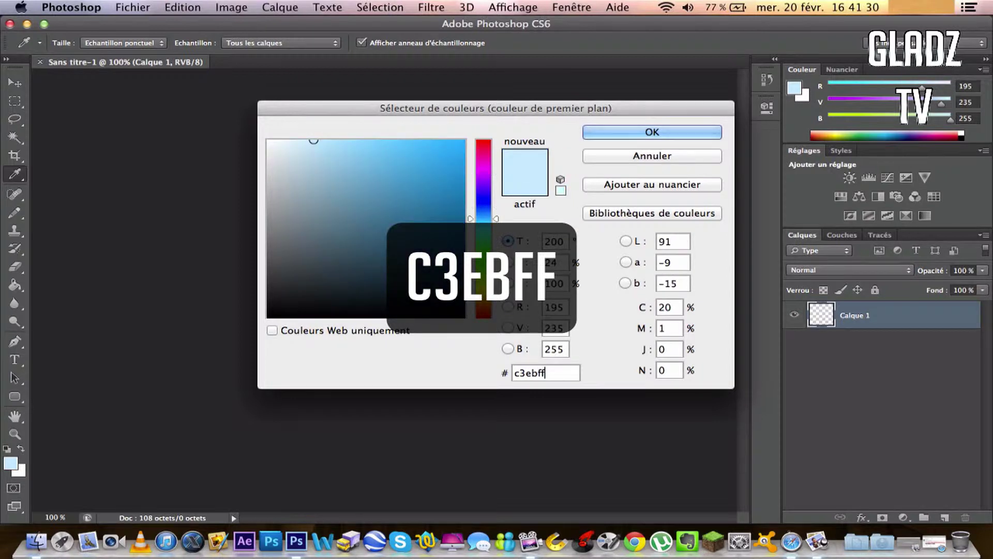
key("Return")
Paint a vertical light blue stripe 2 pixels wide down the middle of the canvas with a 1 px Pencil.
key("b")
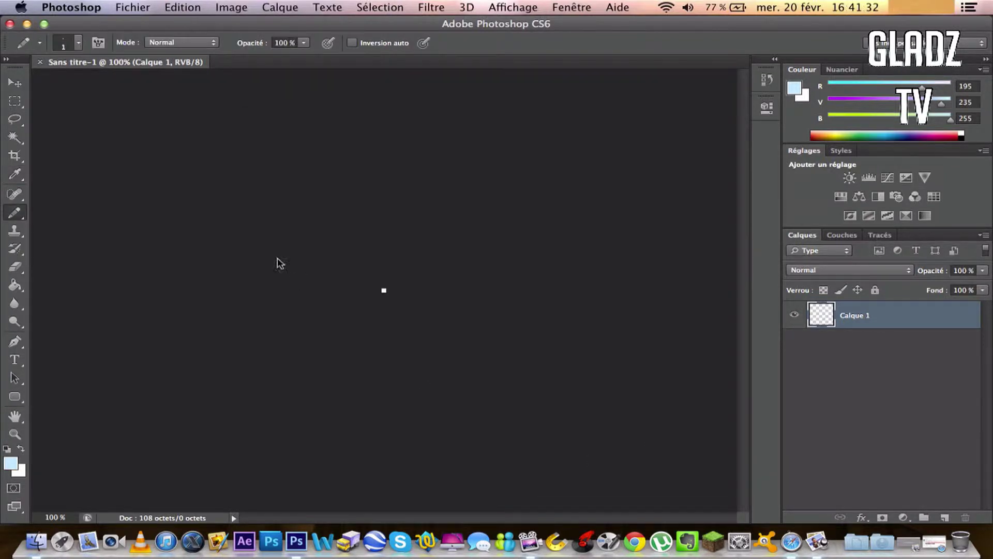
left_click(14, 434)
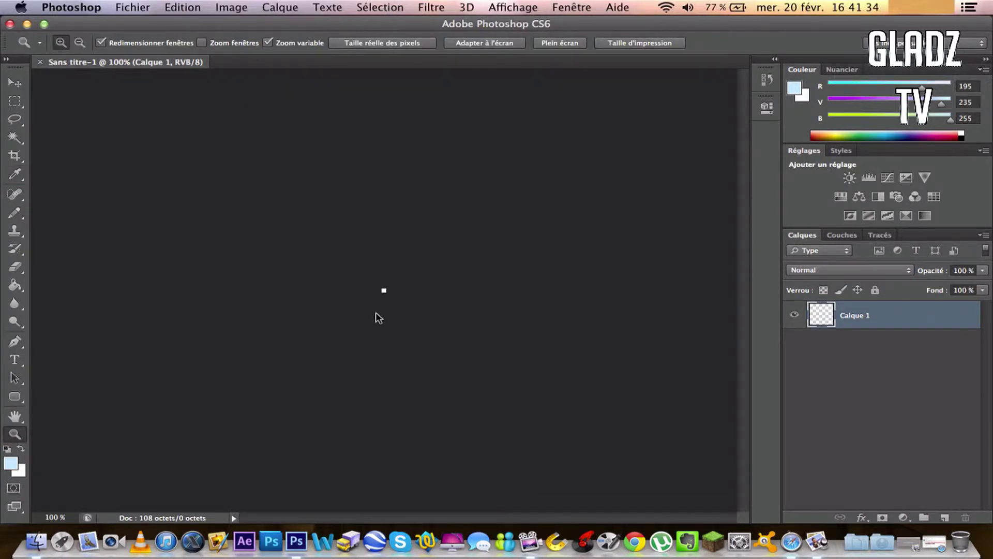
left_click_drag(383, 307, 383, 306)
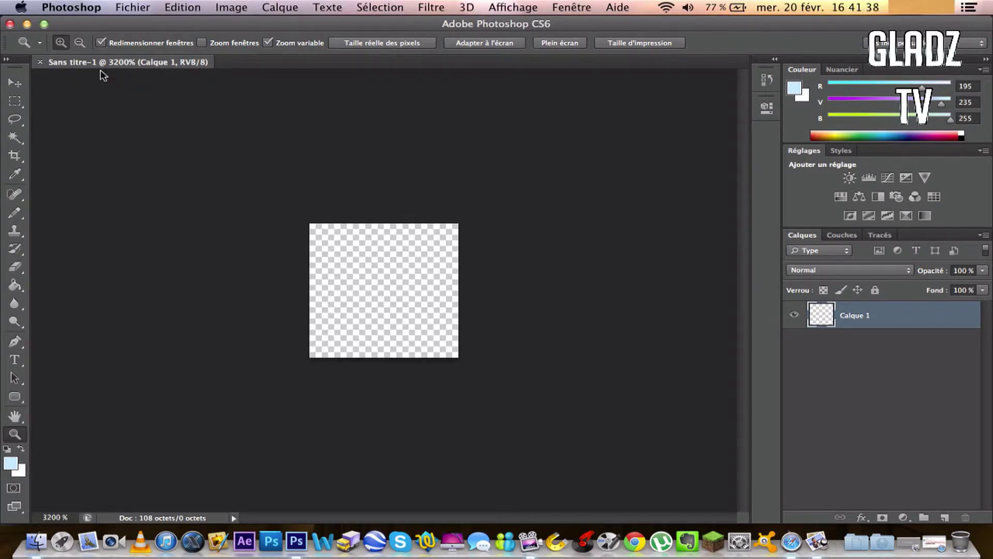
left_click(15, 213)
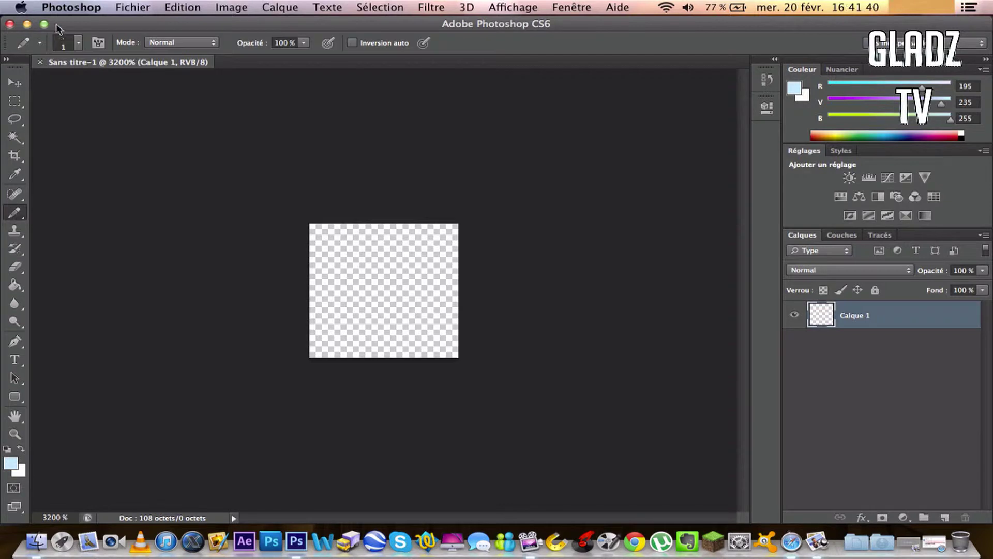
left_click(79, 42)
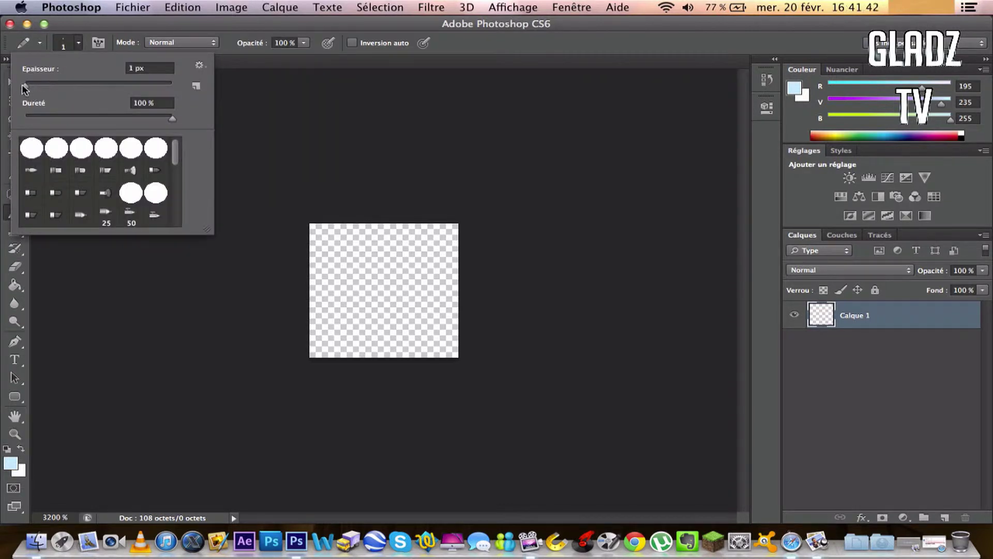
left_click(22, 84)
left_click(285, 134)
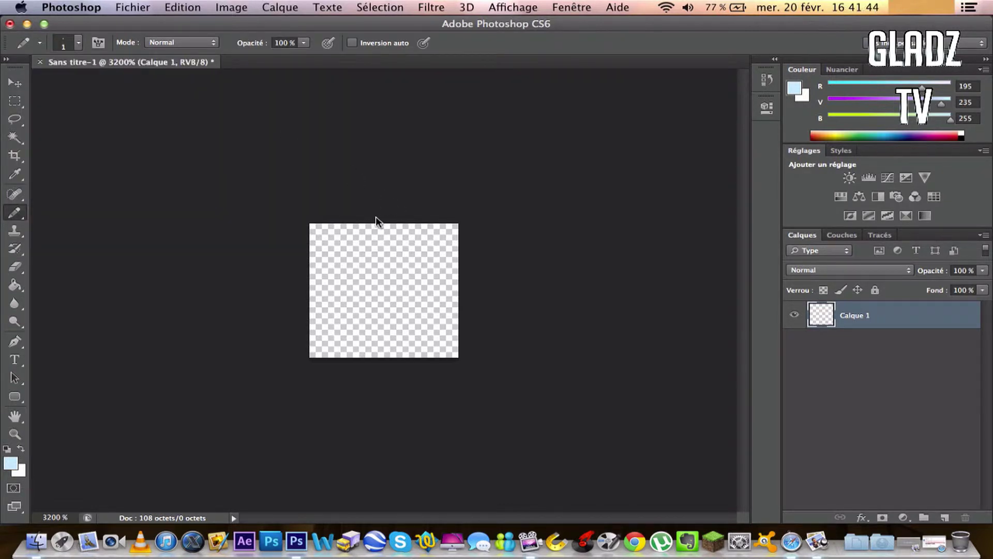
mouse_move(369, 216)
left_mouse_down()
mouse_move(367, 362)
mouse_move(390, 358)
mouse_move(389, 232)
left_mouse_up()
scroll(377, 342, "down", 1)
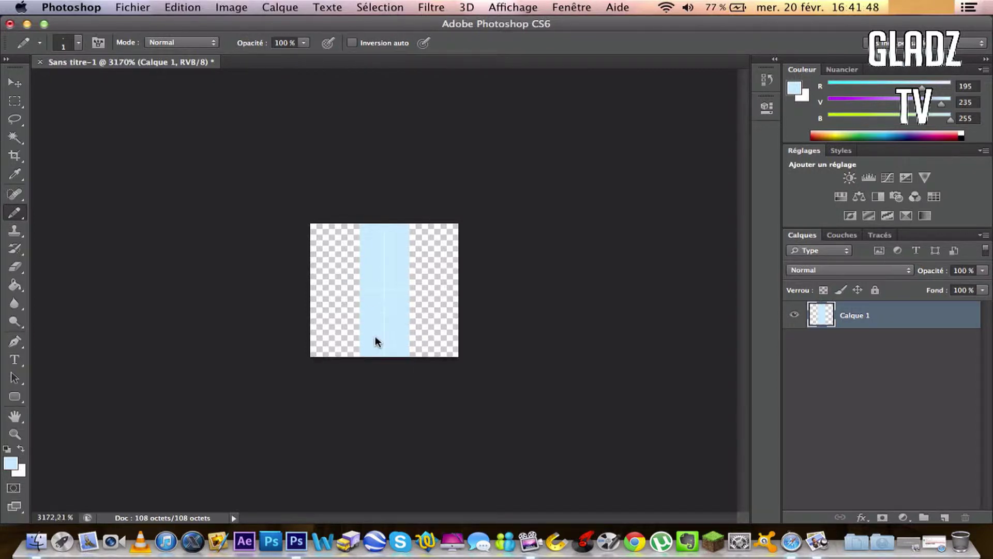
left_click(194, 5)
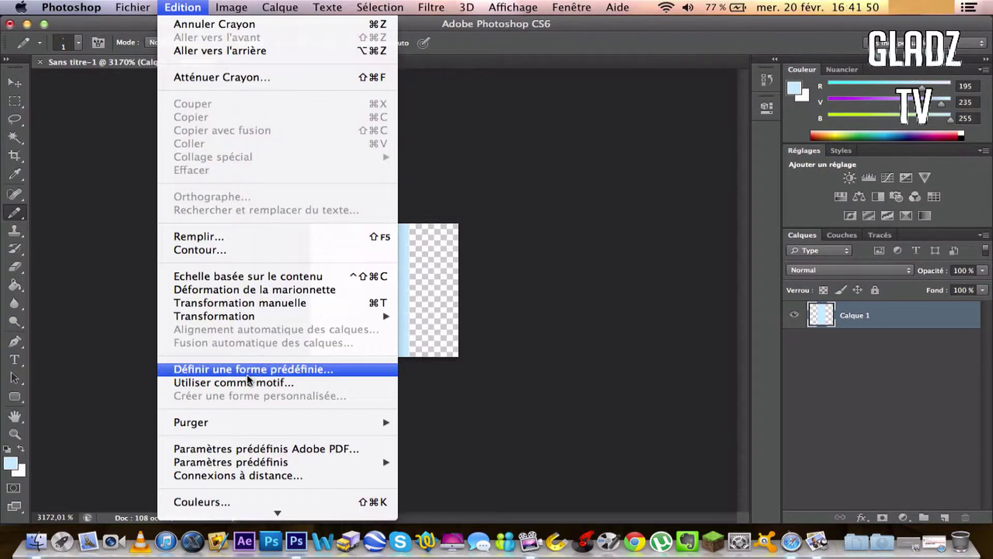
left_click(261, 383)
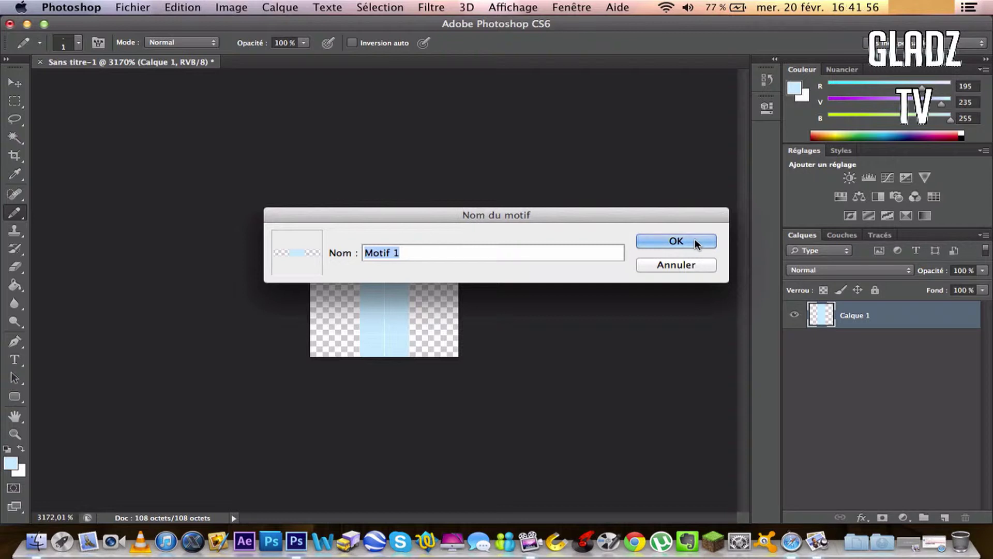
left_click(678, 266)
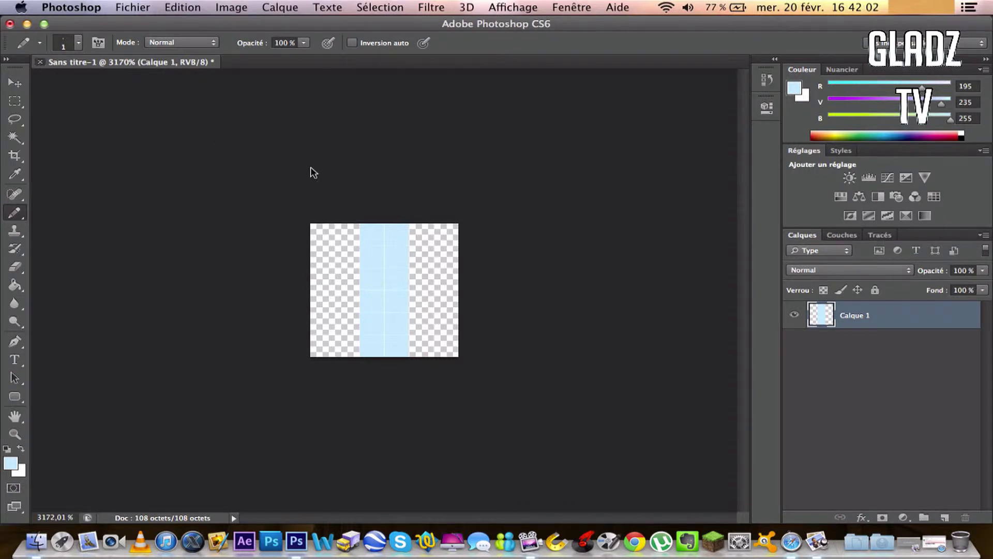
Close the stripe document without saving it and create a new transparent document of 1280 × 720 pixels.
key("super+q")
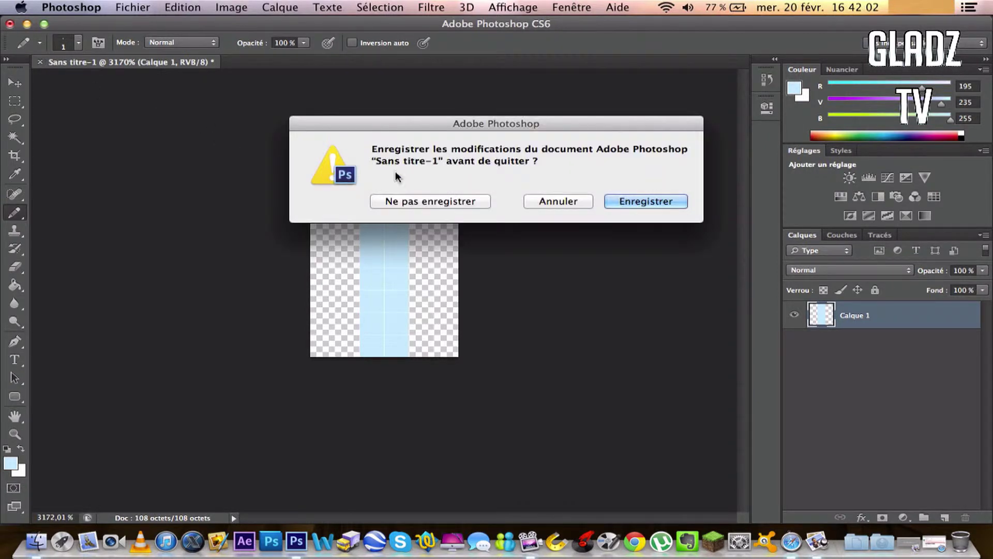
left_click(422, 202)
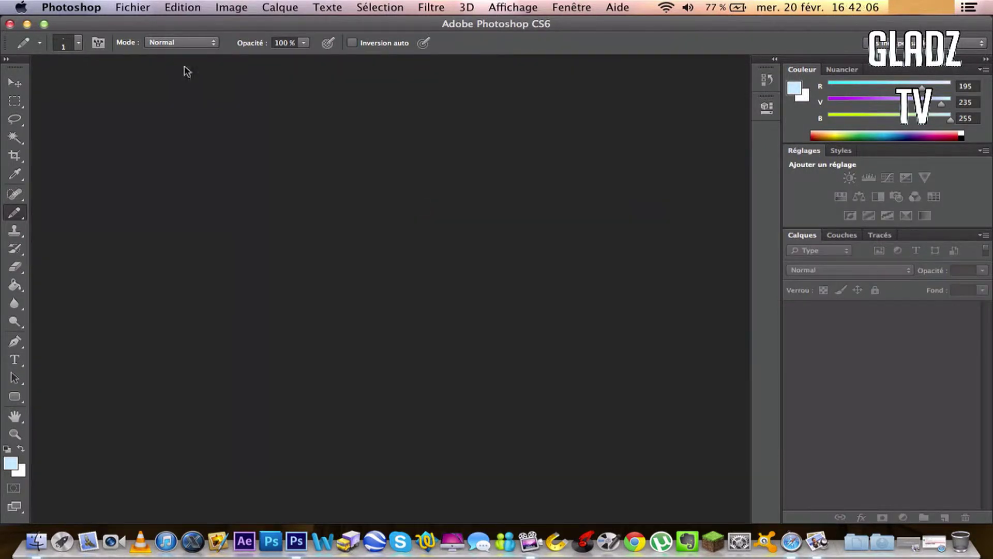
left_click(132, 7)
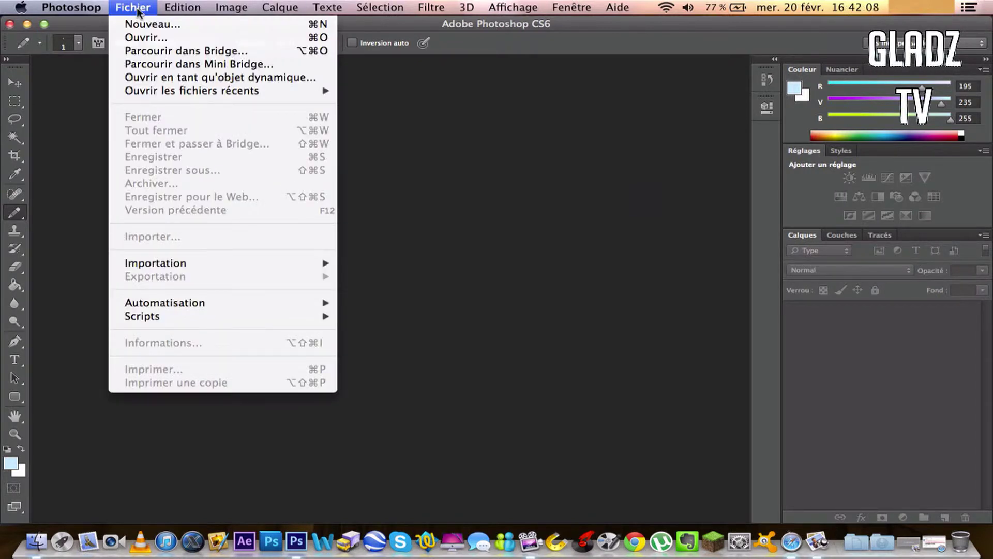
left_click(148, 24)
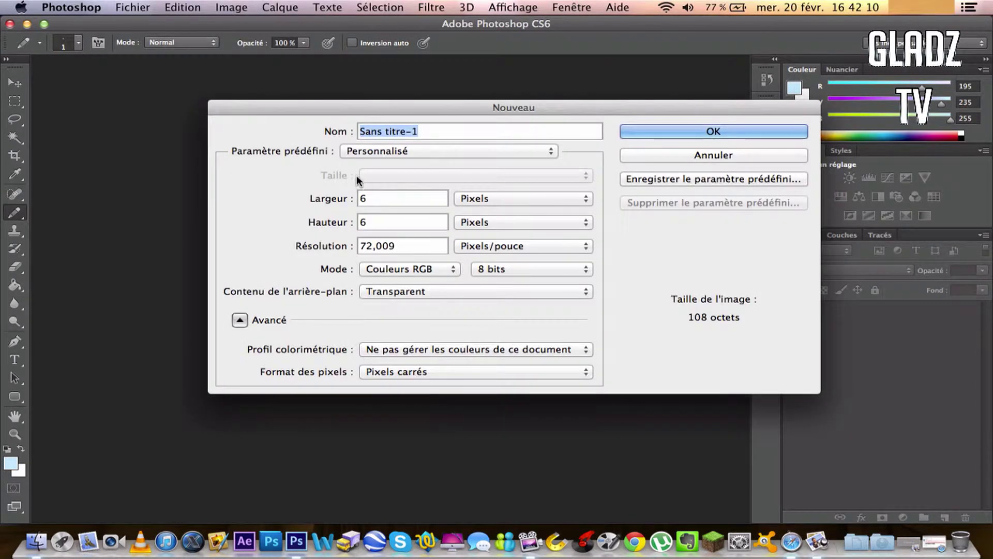
double_click(400, 199)
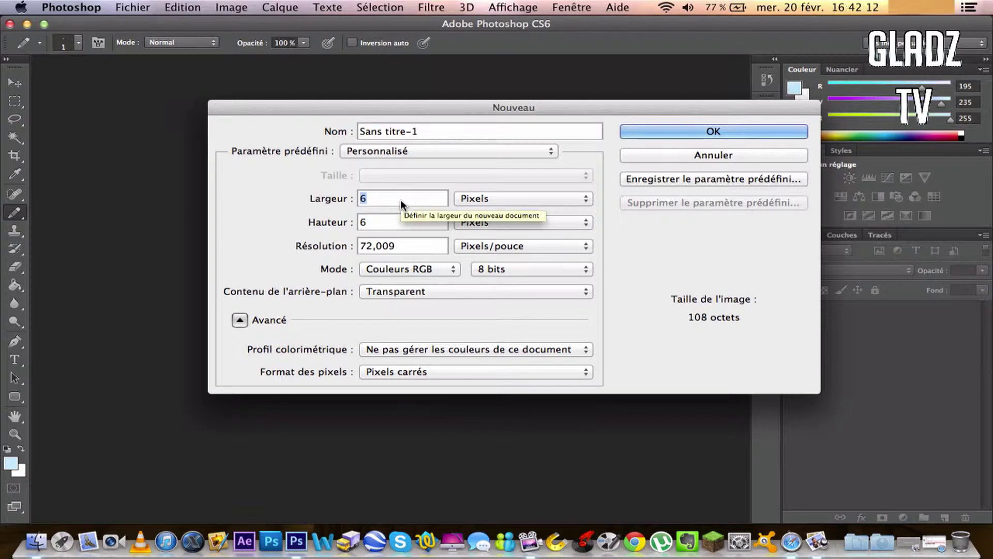
type("3")
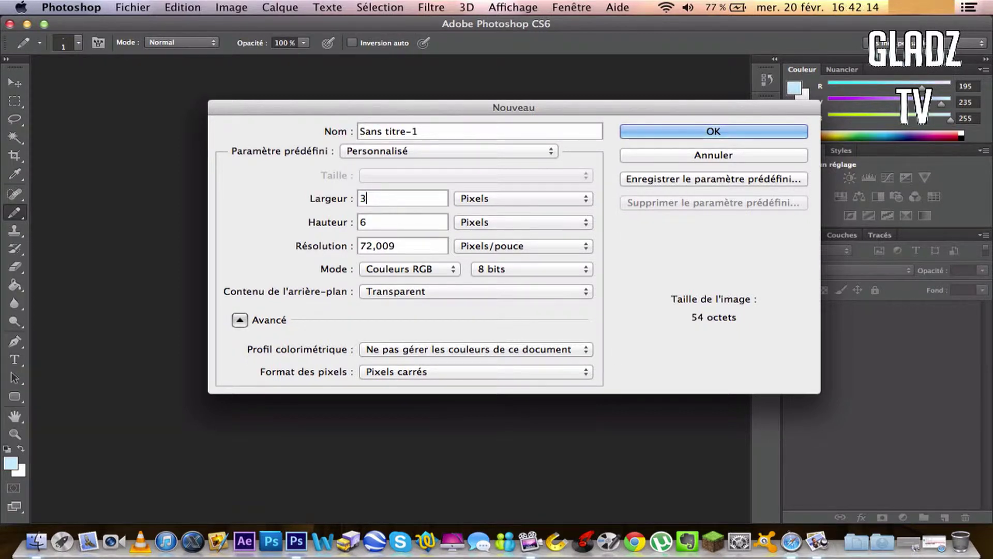
key("BackSpace")
type("1280")
key("Tab")
type("720")
key("Return")
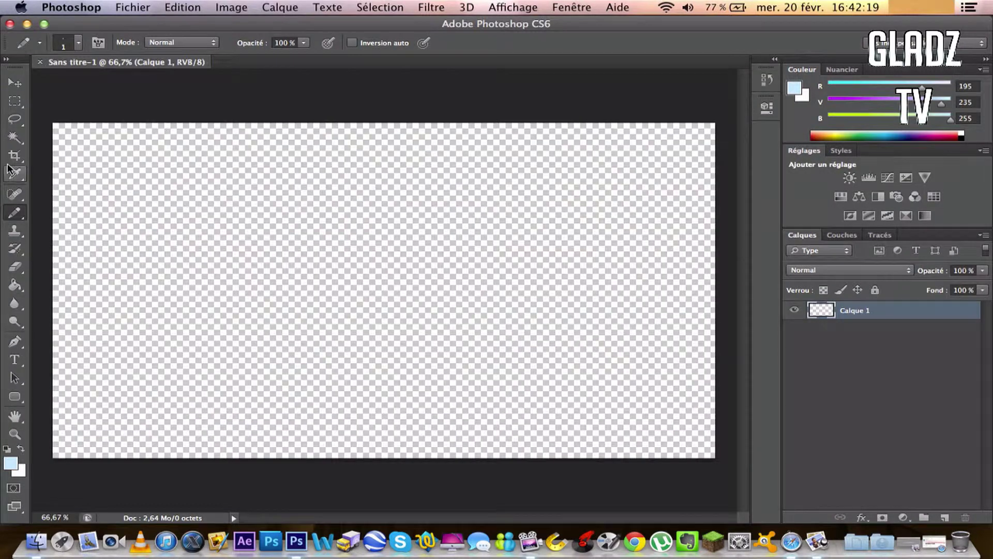
Add the centred text "TUTO GC" in BigNoodleTitling at 300 pt, inside a text box spanning most of the canvas.
left_click(15, 360)
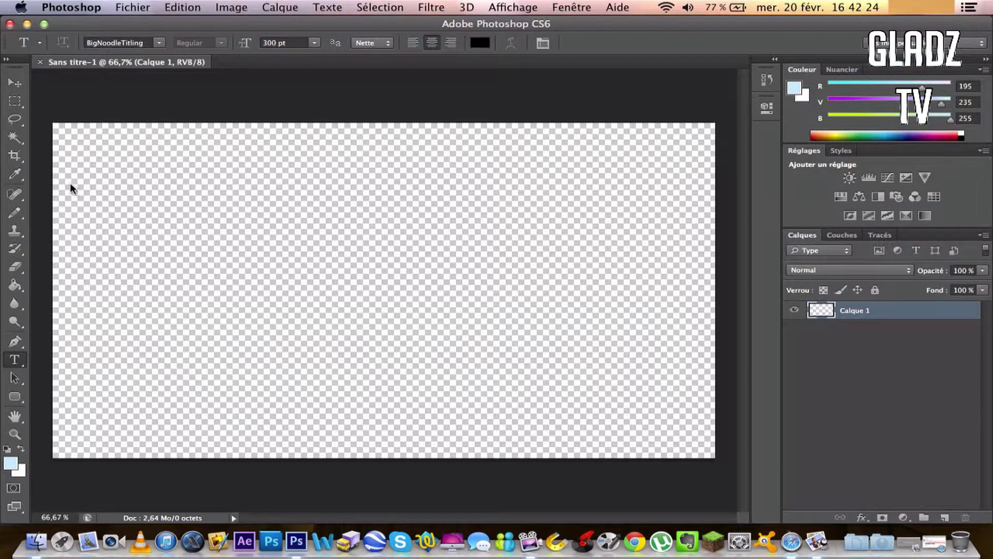
left_click_drag(70, 160, 696, 417)
type("TUT")
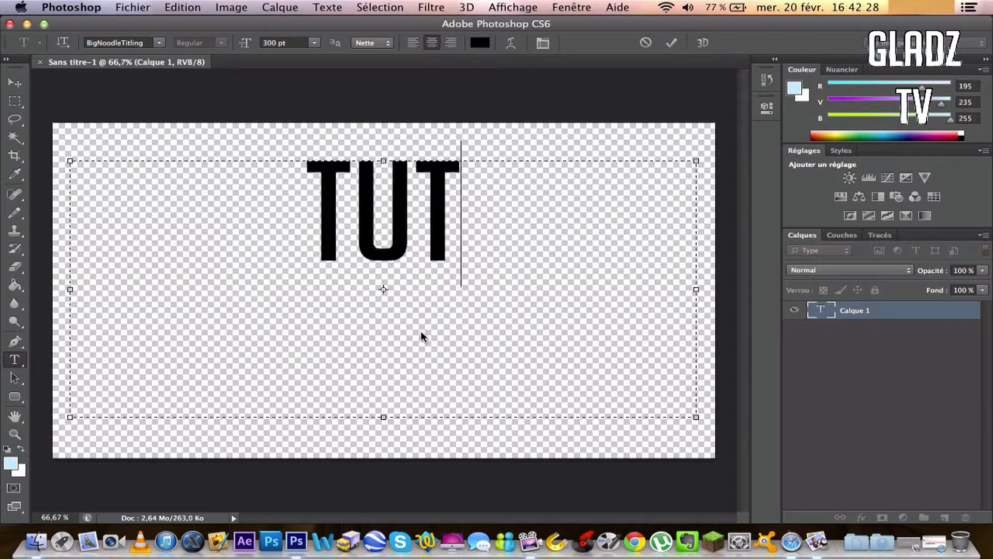
type("O  GC")
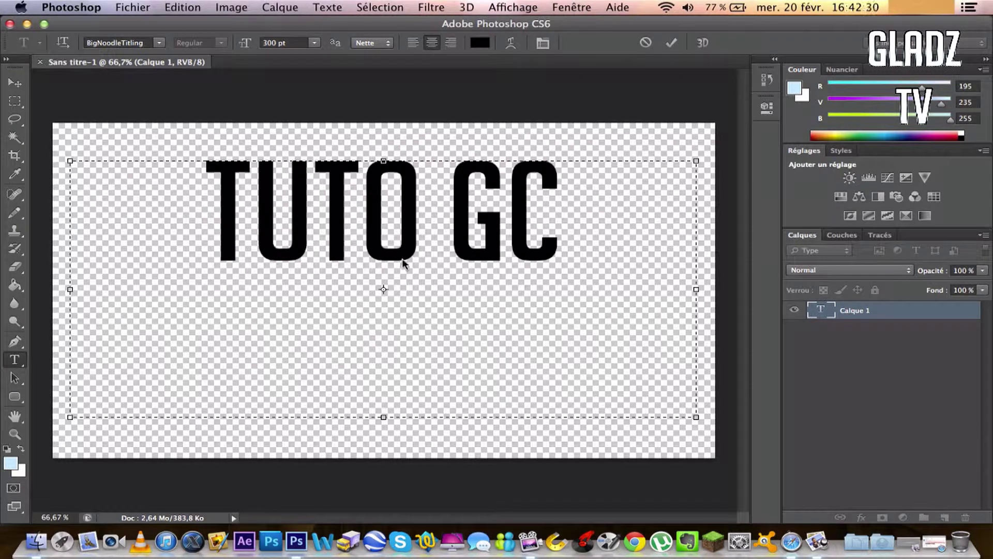
Recolour the whole "TUTO GC" text white and move it down to about the middle of the canvas.
double_click(376, 257)
left_click(376, 257)
triple_click(376, 258)
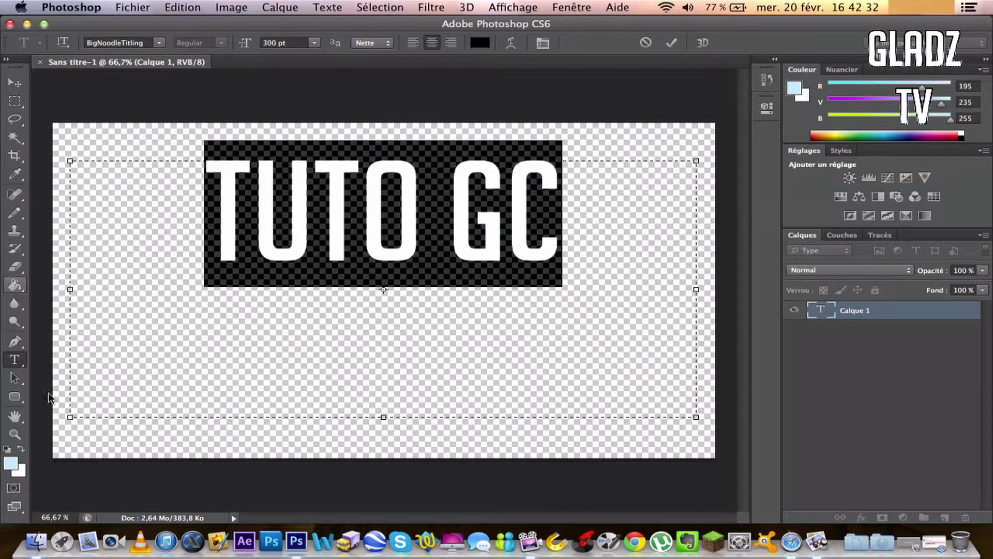
left_click(6, 449)
left_click(21, 448)
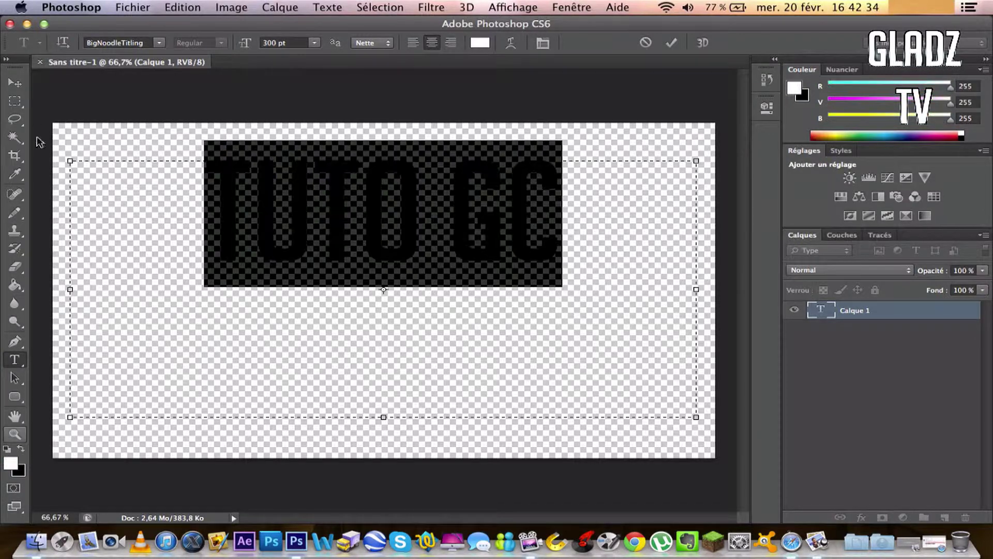
left_click(15, 83)
left_click_drag(259, 163, 316, 259)
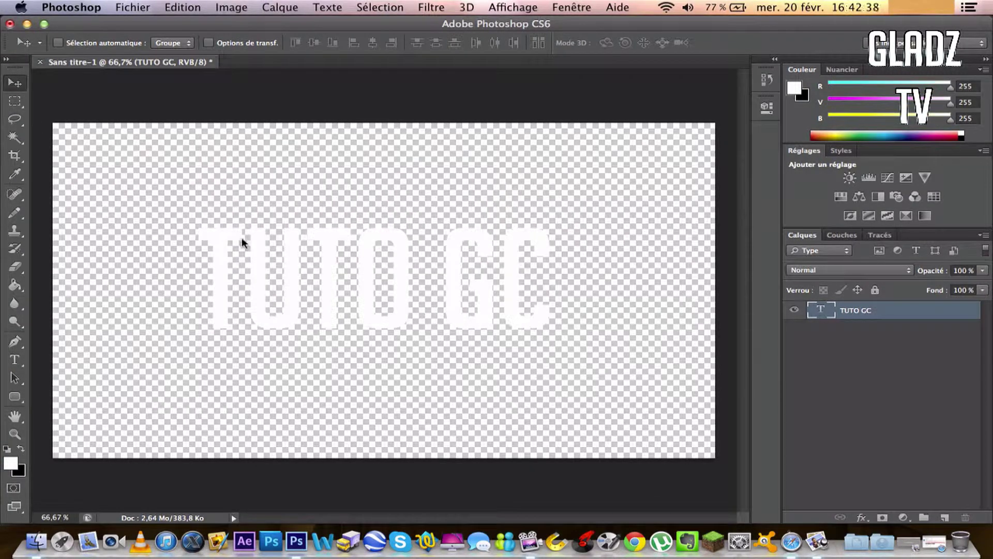
Select the transparent area around the "TUTO GC" letters with the Magic Wand, adding the inside of the O to the selection.
left_click(15, 137)
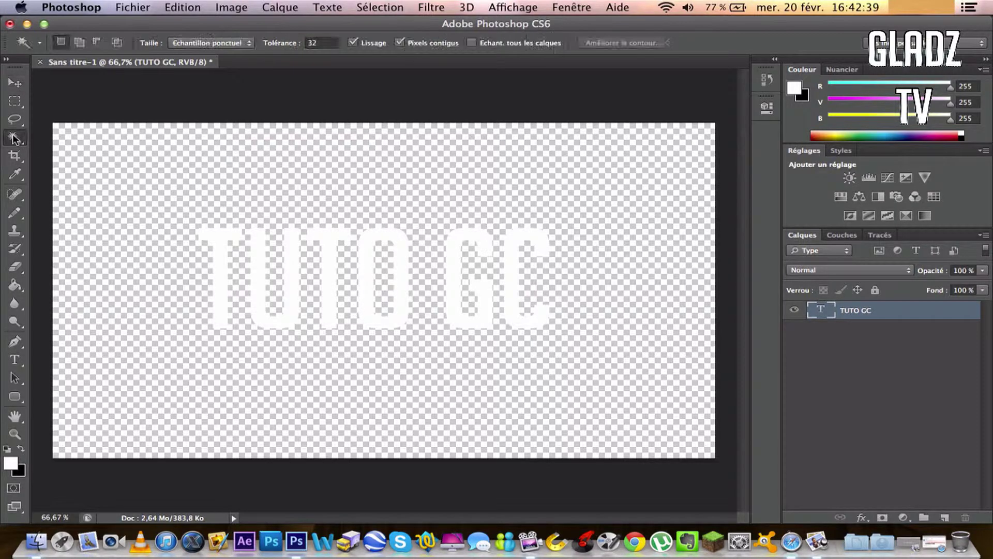
left_click(103, 175)
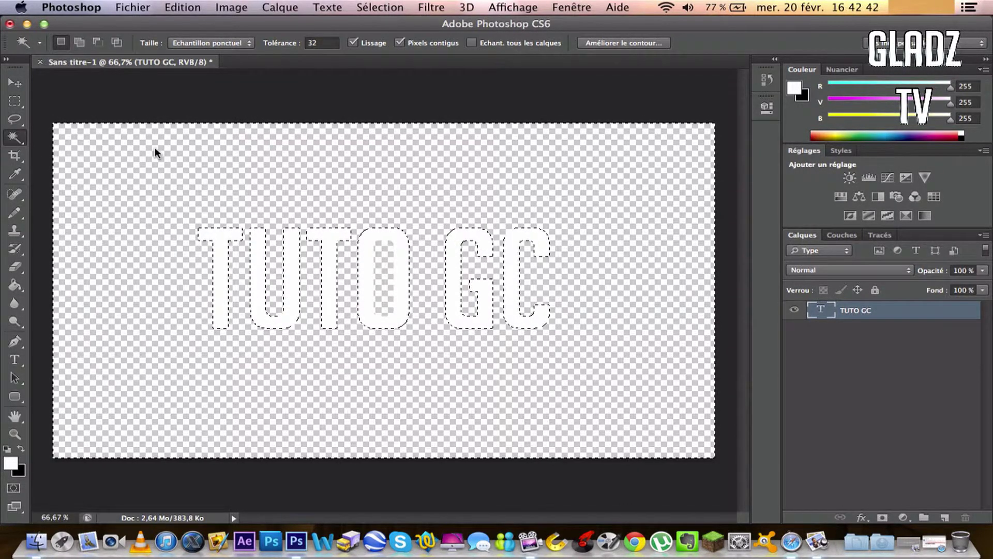
scroll(154, 147, "up", 2)
scroll(315, 271, "down", 5)
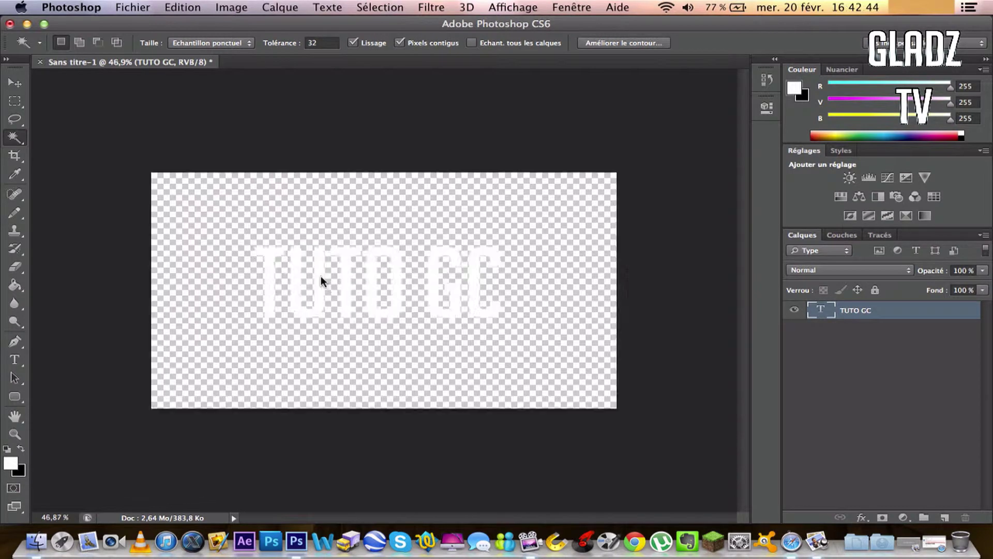
scroll(320, 275, "up", 1)
left_click(381, 275, "shift")
scroll(380, 275, "up", 3)
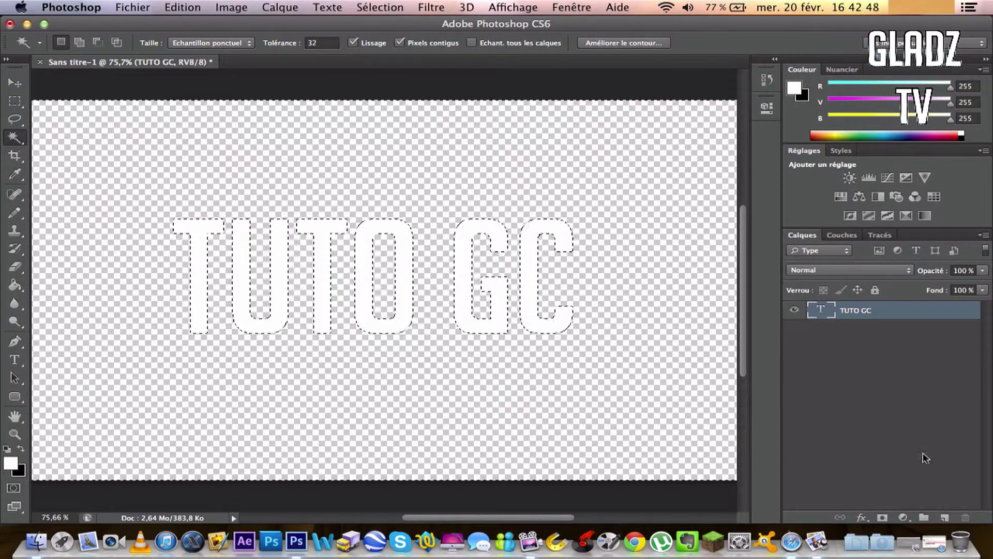
Add a new layer above the text and invert the selection so it covers the "TUTO GC" letters.
left_click(943, 518)
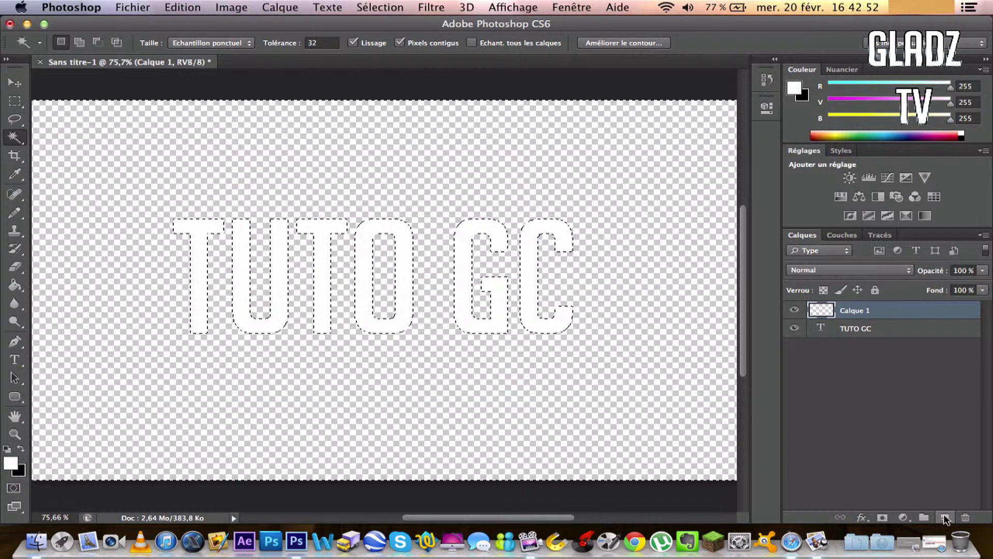
right_click(586, 303)
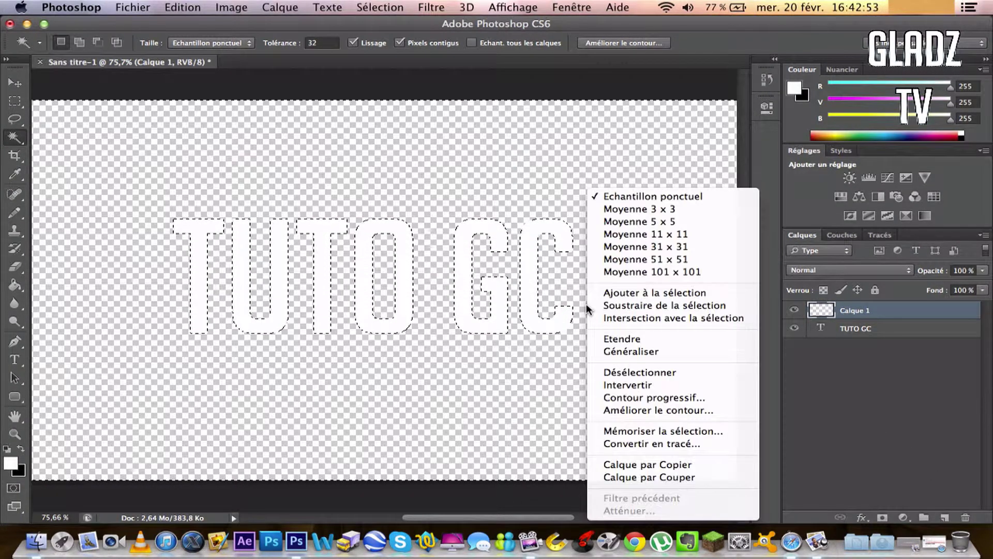
left_click(637, 383)
Expand the letter selection by 5 pixels.
left_click(381, 7)
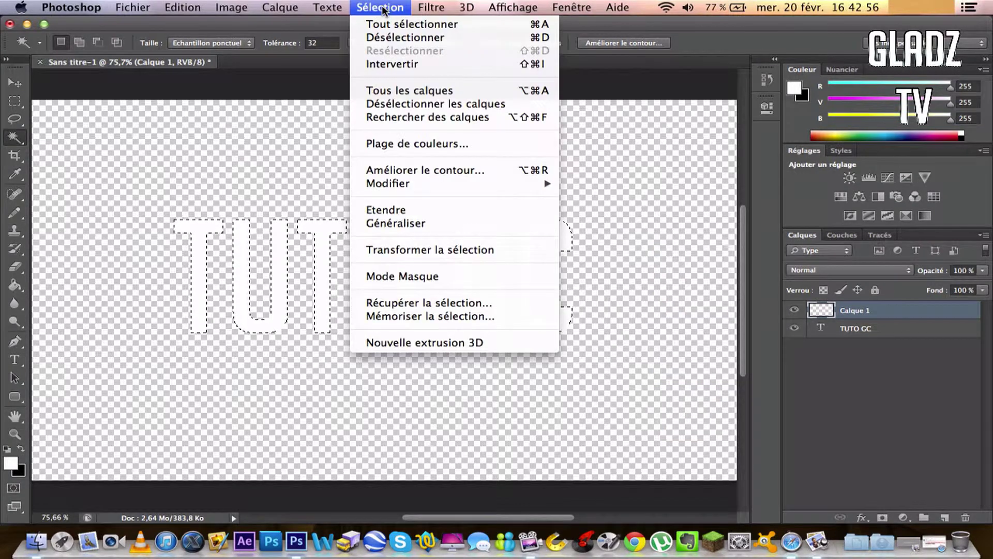
mouse_move(408, 187)
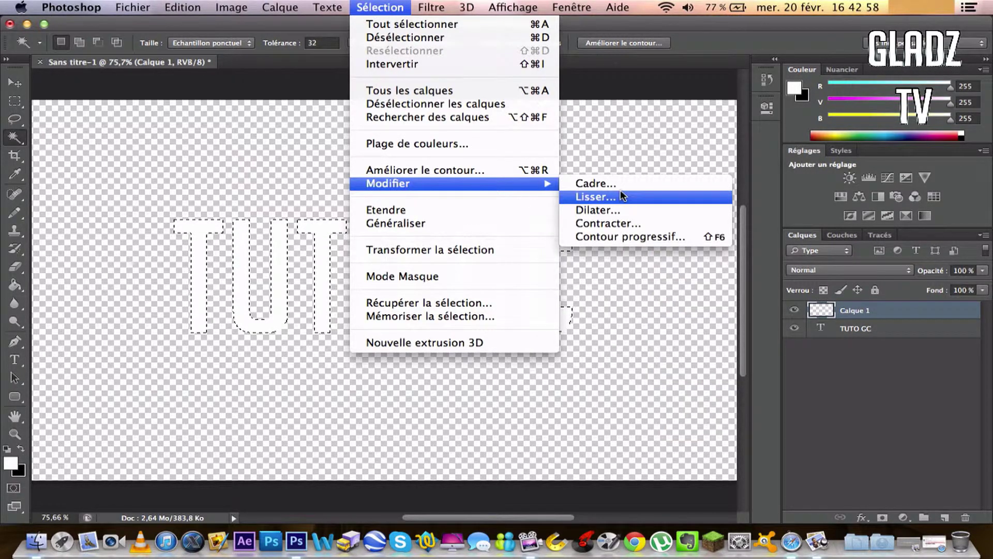
left_click(617, 204)
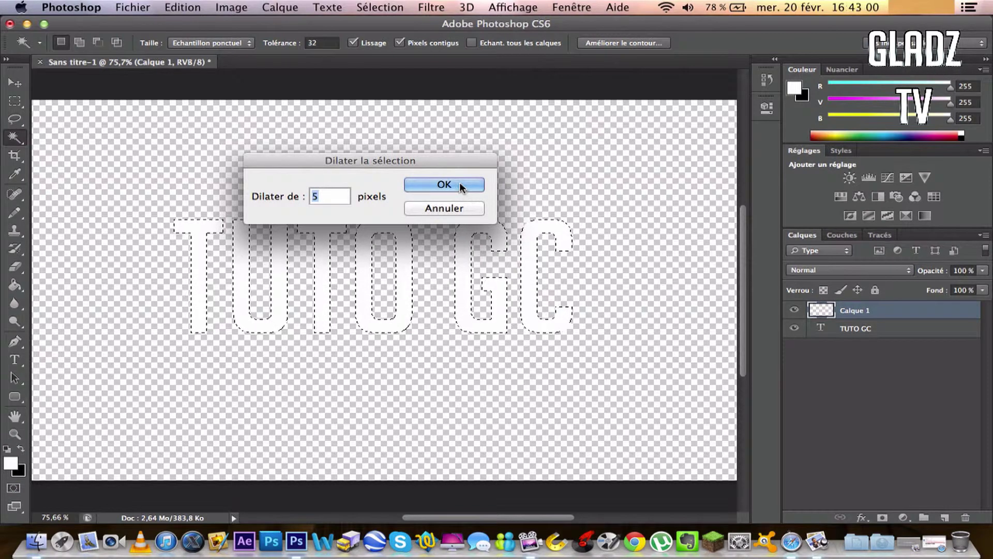
left_click(460, 182)
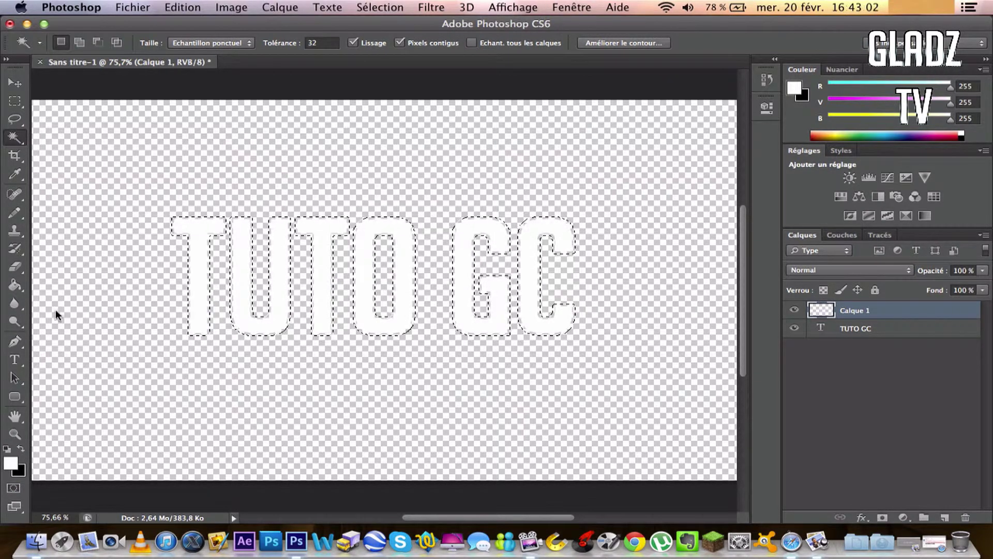
Fill the expanded letter selection with black on the new layer using the Paint Bucket.
left_click(15, 284)
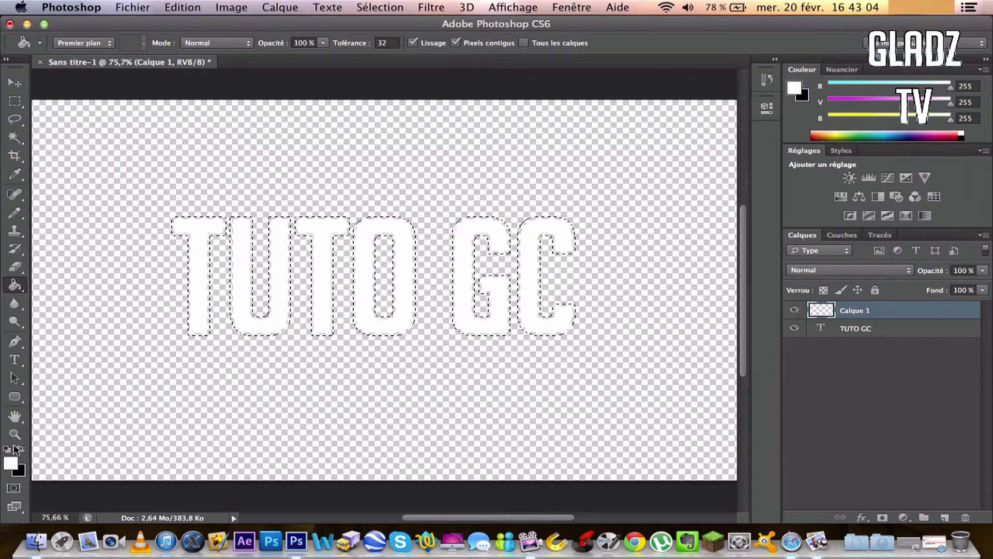
left_click(21, 448)
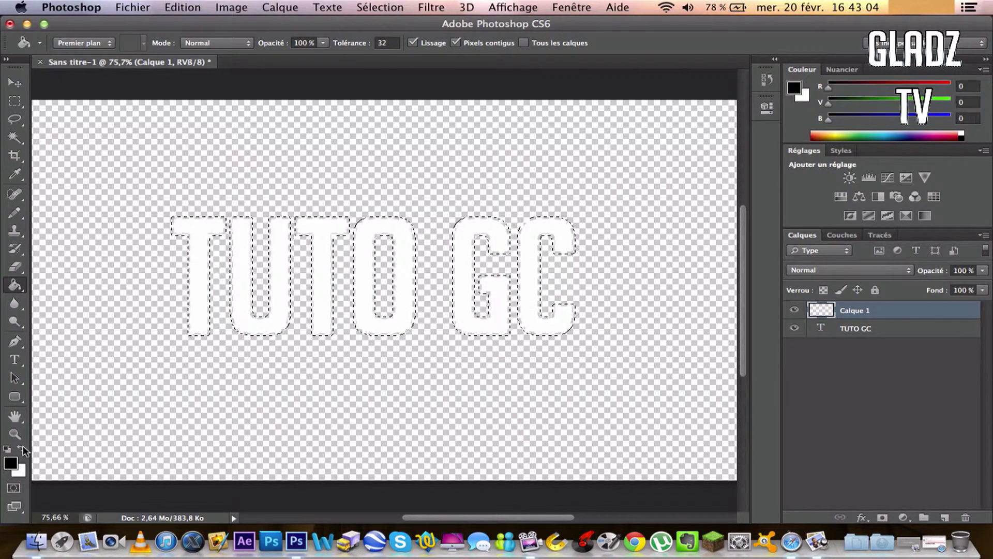
left_click(209, 294)
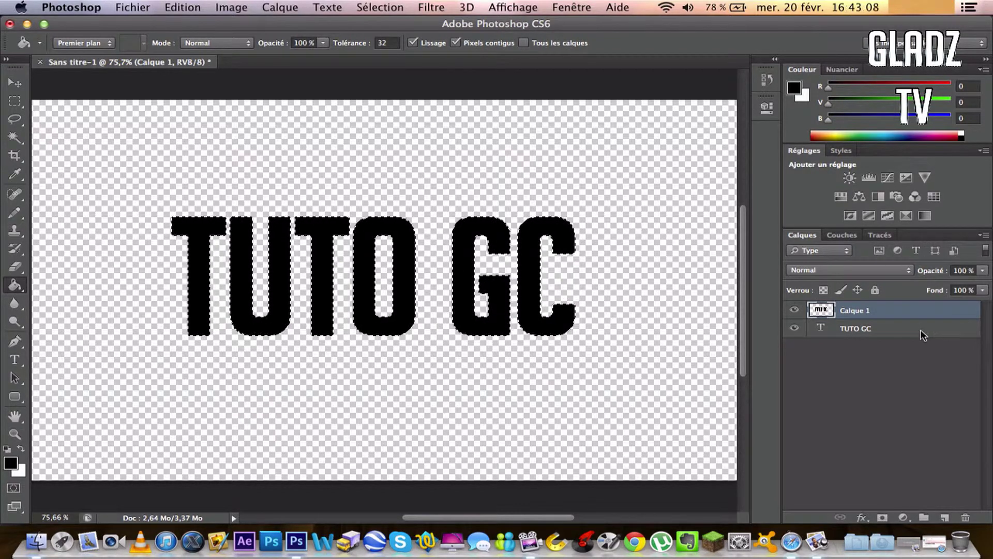
Place the white "TUTO GC" text layer above the black layer to form an outline, and deselect everything.
left_click(915, 307)
left_click_drag(915, 301, 914, 301)
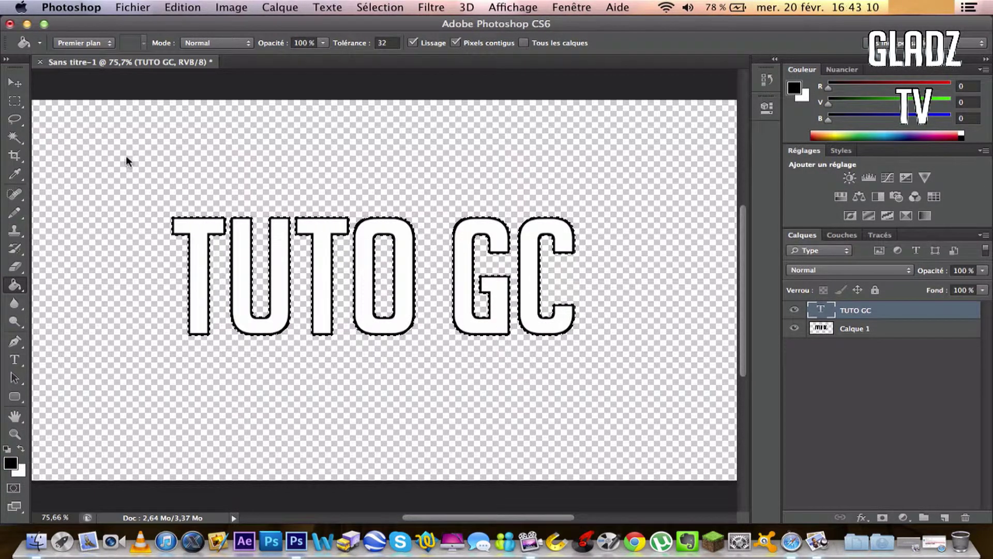
left_click(15, 100)
left_click(275, 135)
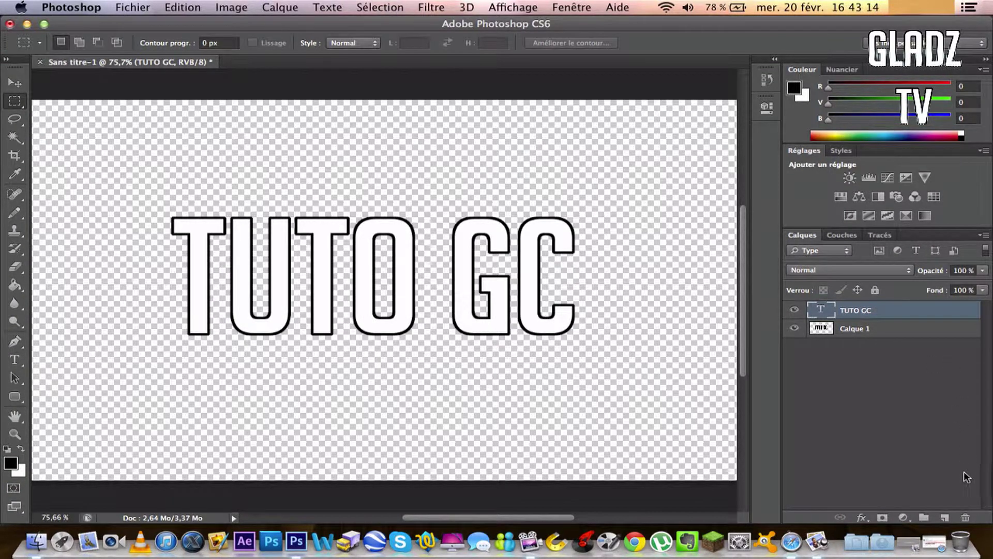
Add a new layer on top and fill it with the custom light blue stripe pattern at 100% opacity.
left_click(944, 517)
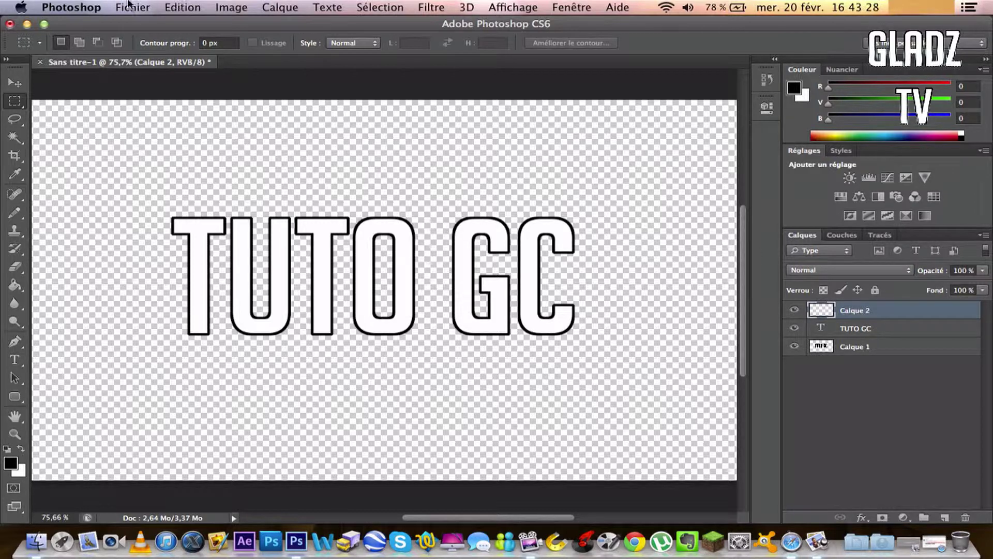
left_click(176, 7)
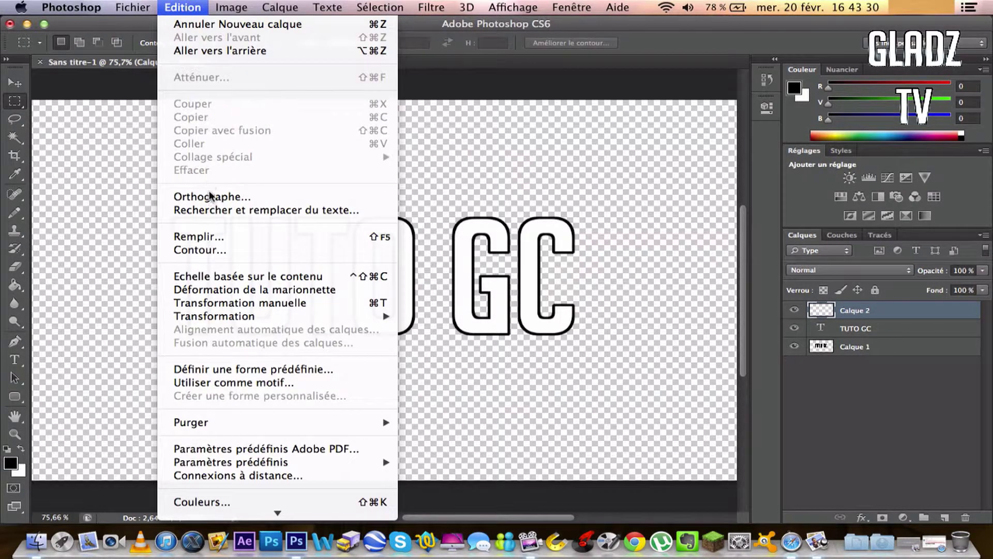
left_click(223, 237)
left_click(475, 198)
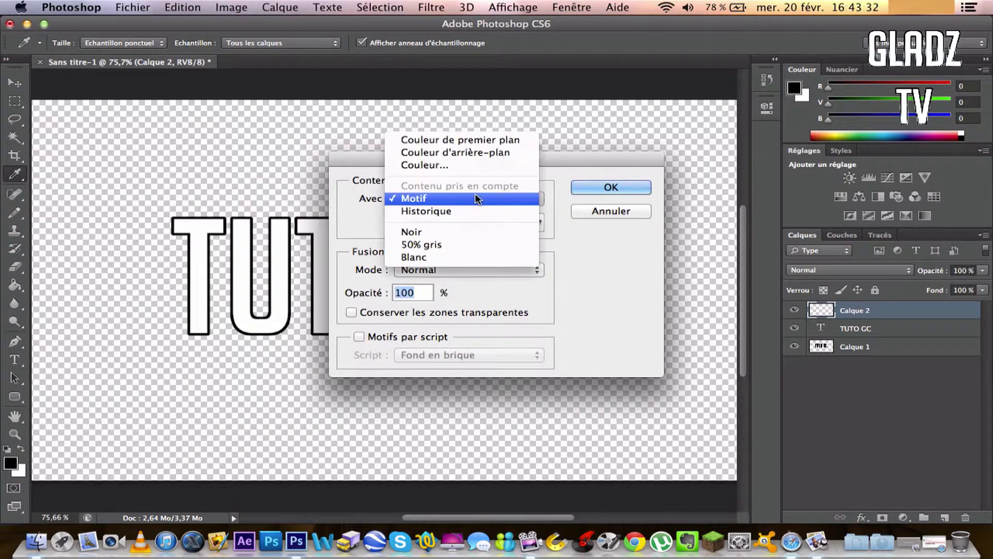
left_click(476, 198)
left_click(541, 222)
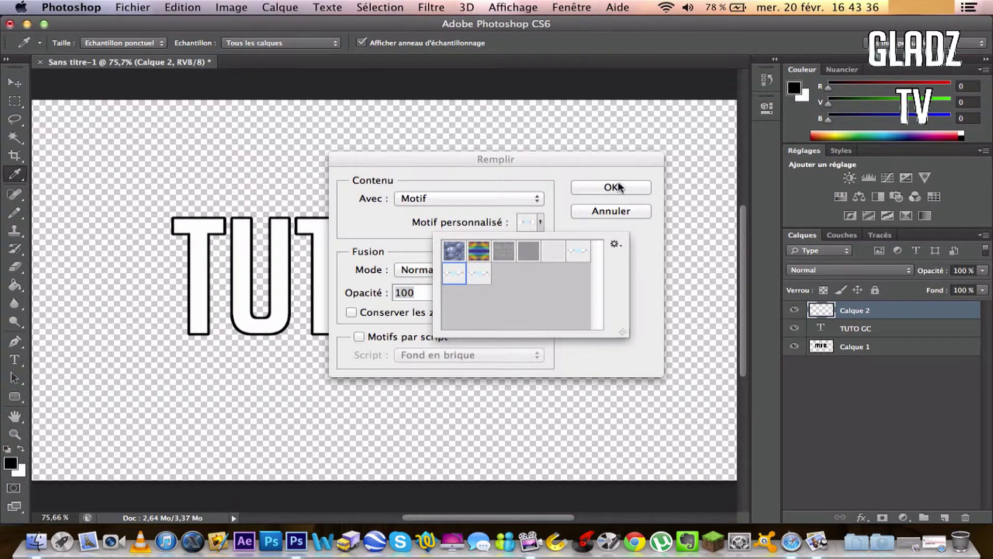
left_click(584, 161)
left_click(606, 187)
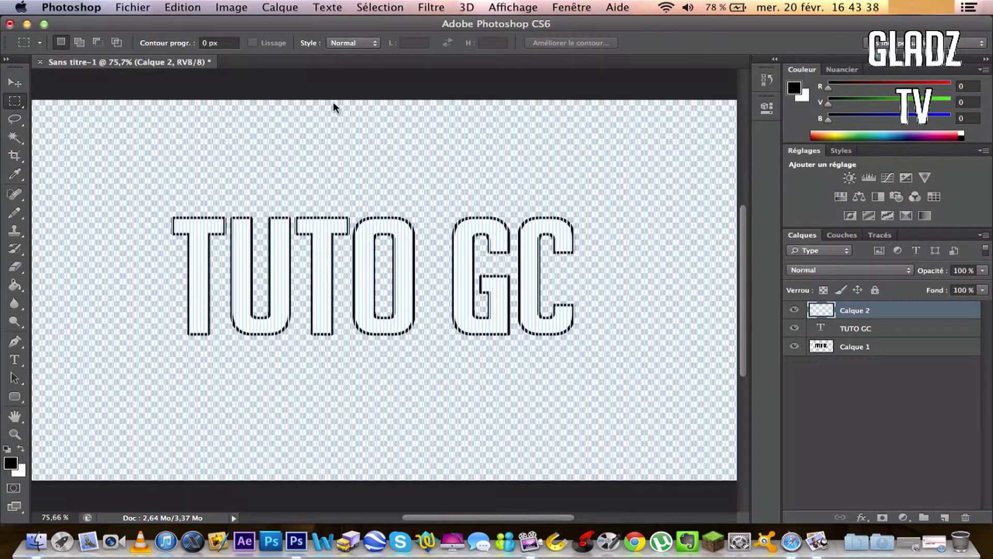
Rotate the stripe pattern layer slightly clockwise and apply the transformation.
left_click(189, 6)
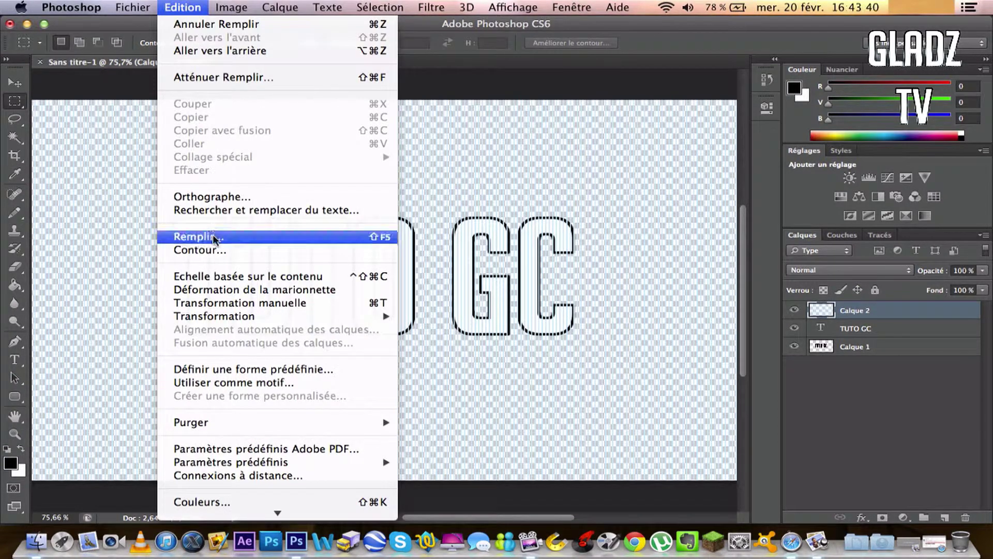
mouse_move(236, 317)
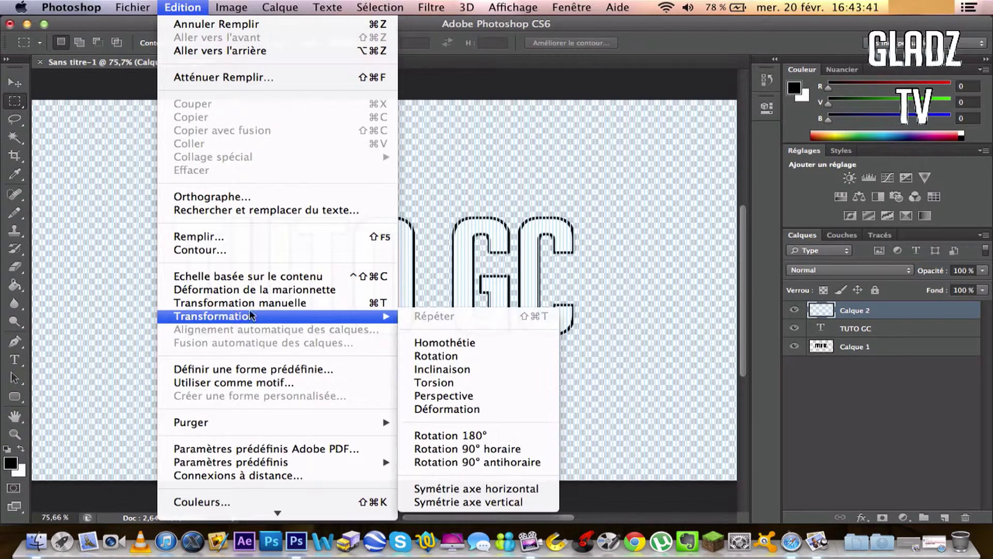
left_click(462, 364)
key("super+0")
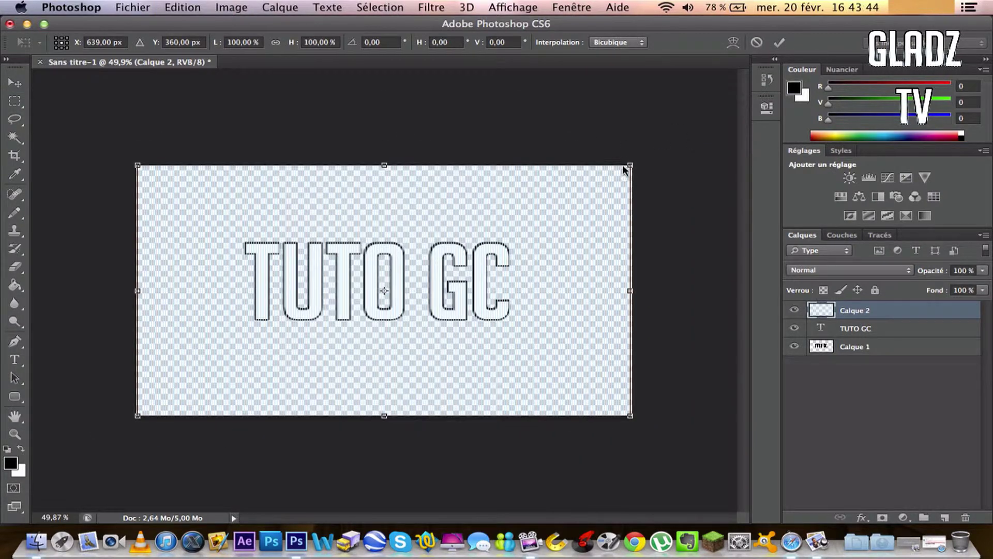
left_click_drag(630, 168, 648, 193)
left_click(777, 44)
key("super+0")
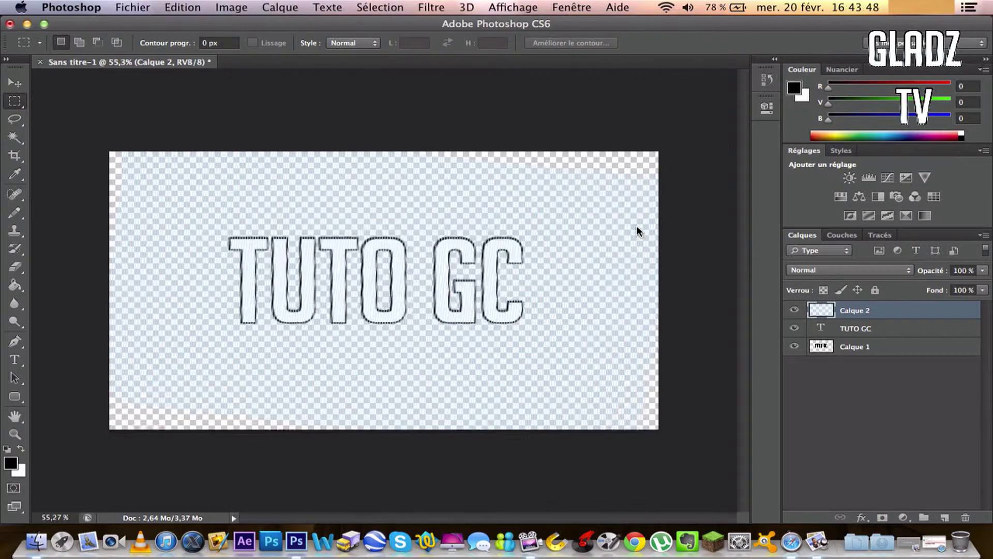
Hide the stripe and text layers and select the transparent area around the black letters, including the inside of the O.
left_click(794, 310)
left_click(794, 328)
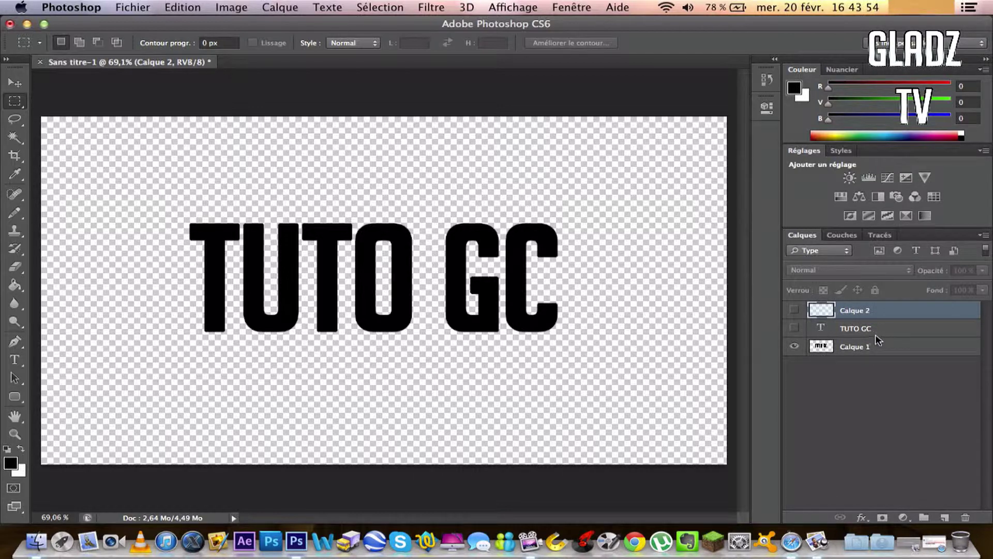
left_click(849, 346)
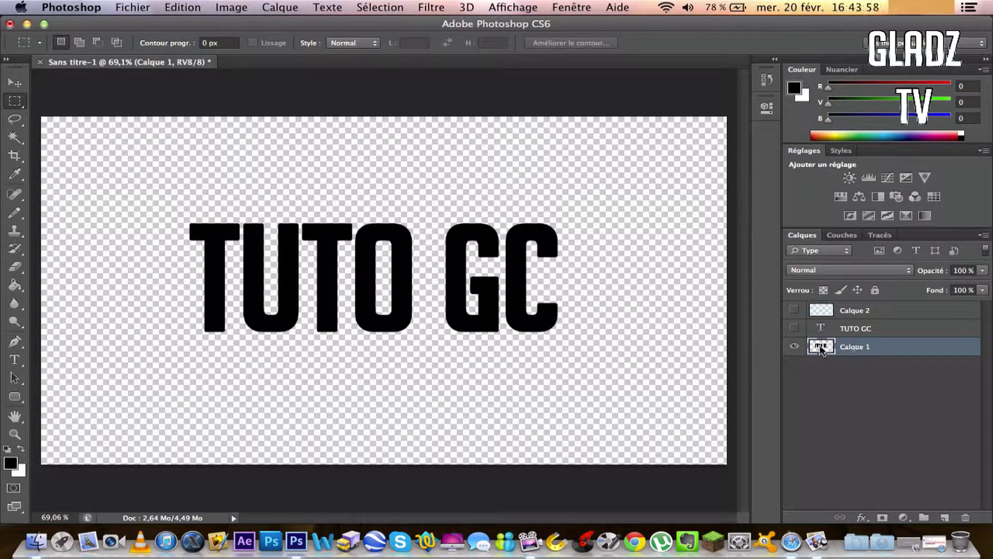
left_click(13, 140)
left_click(117, 165)
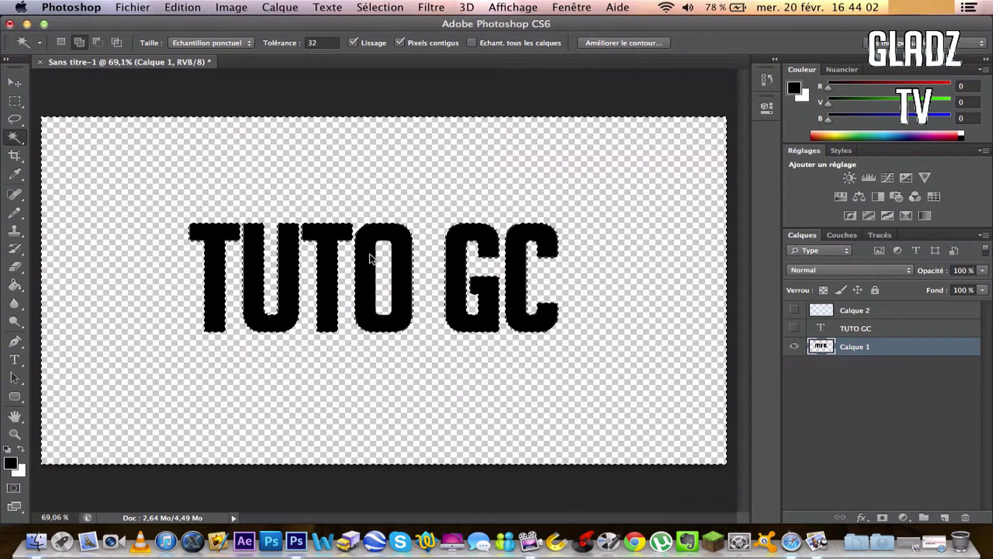
Show the stripe and text layers again and delete the stripes outside the letters, clearing the selection.
left_click(823, 310)
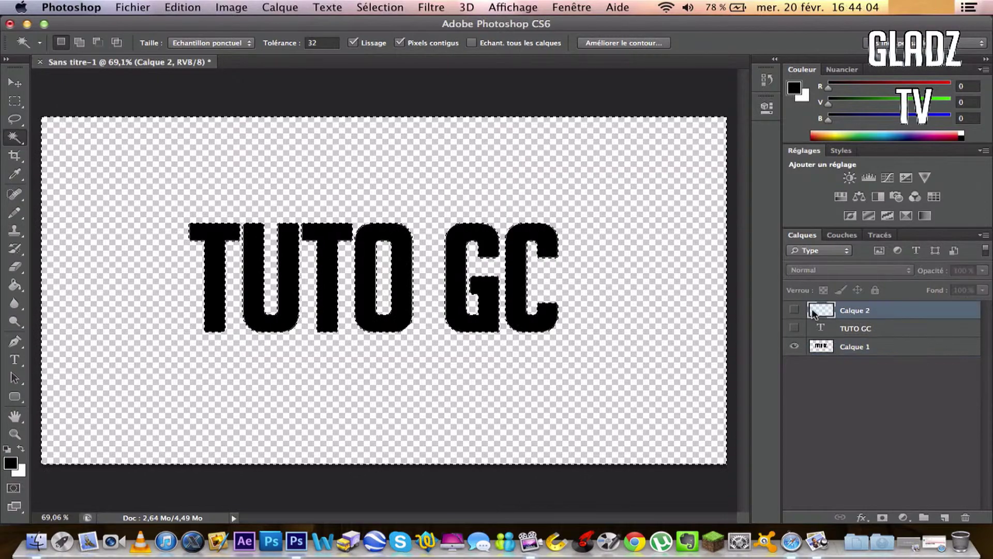
left_click(795, 310)
left_click(794, 328)
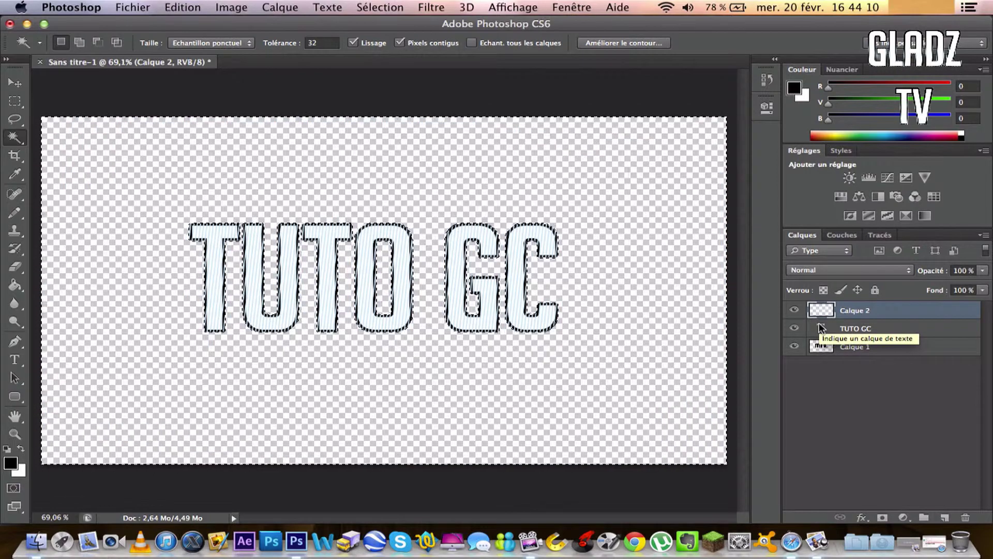
key("Delete")
left_click(15, 101)
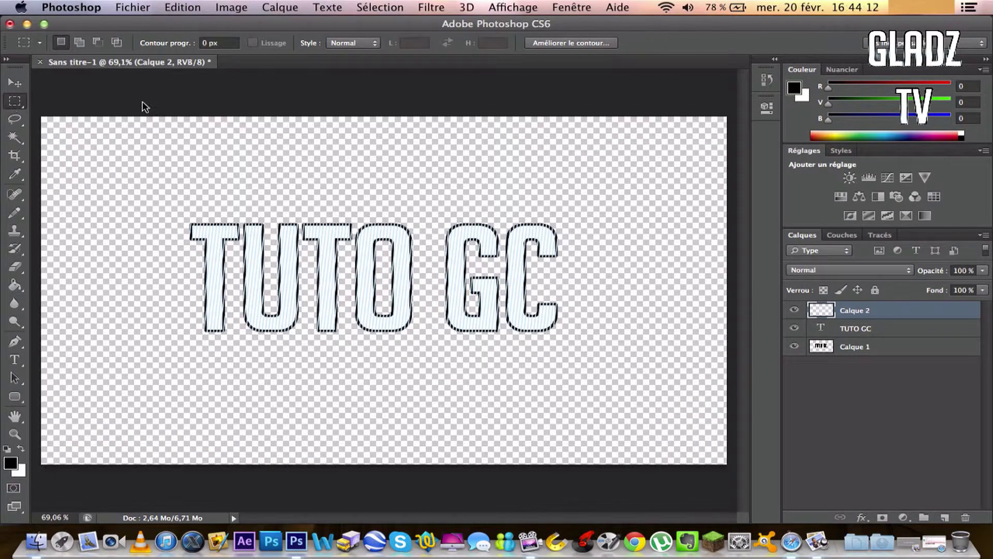
Move the text layer above the stripe layer and erase the stripes along the letters' upper part with a soft 100 px Eraser.
left_click_drag(856, 334, 848, 309)
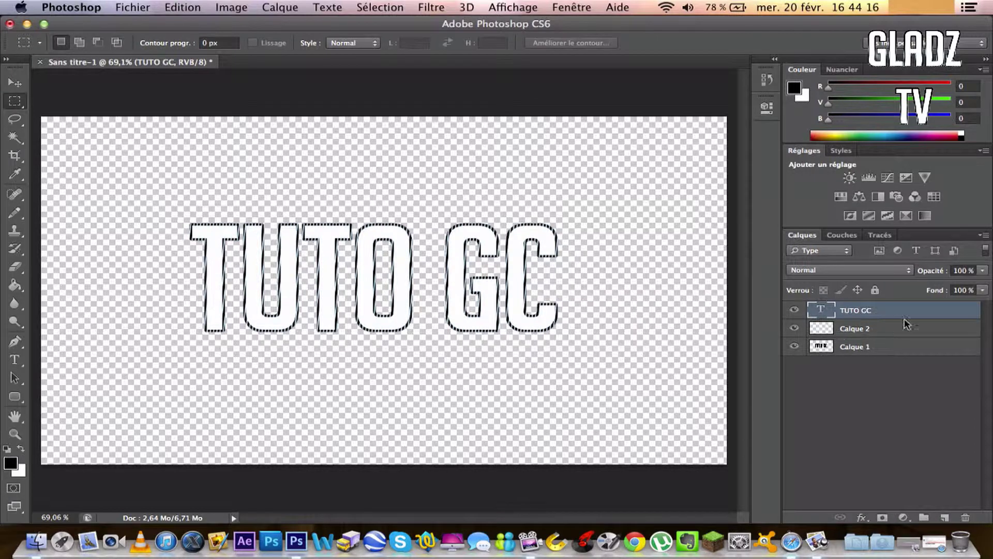
left_click(867, 337)
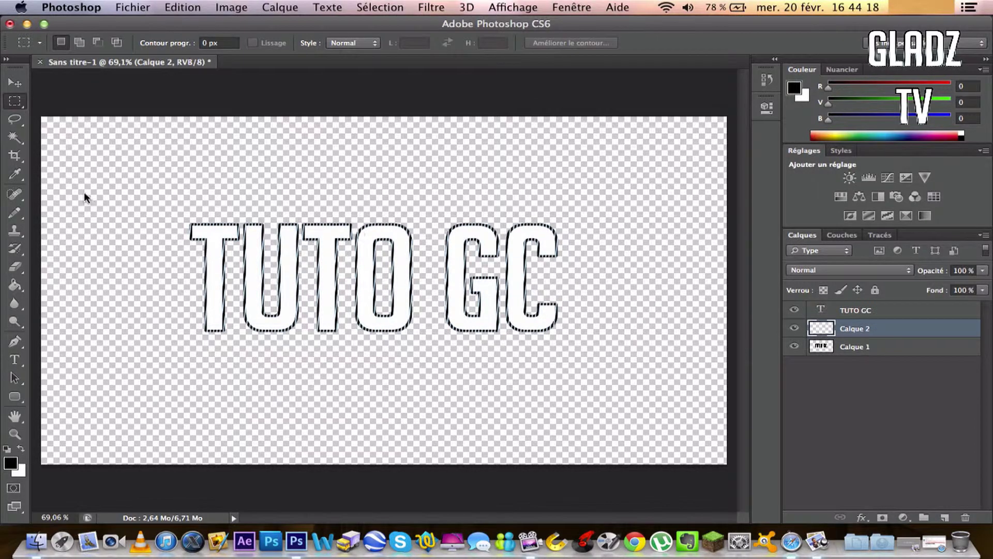
left_click(15, 269)
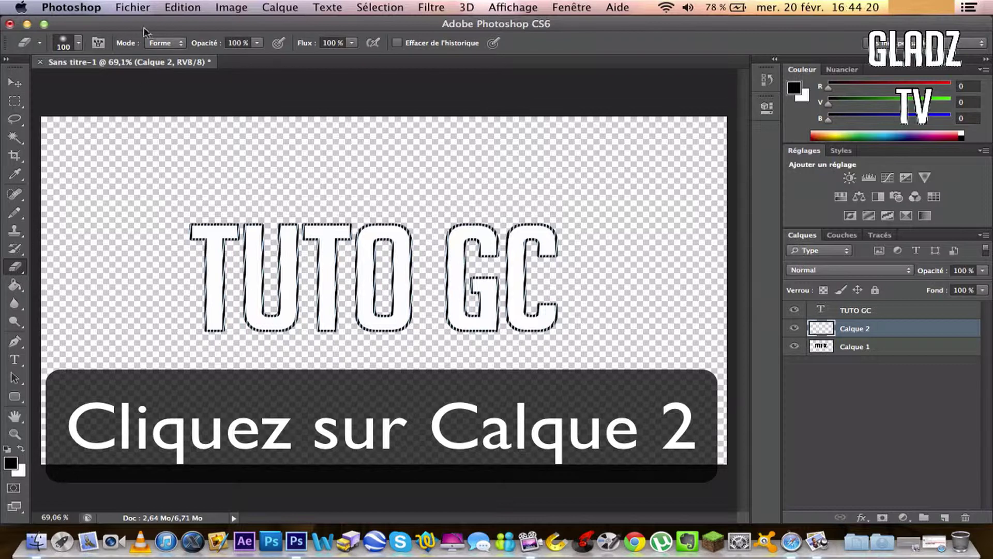
left_click(79, 43)
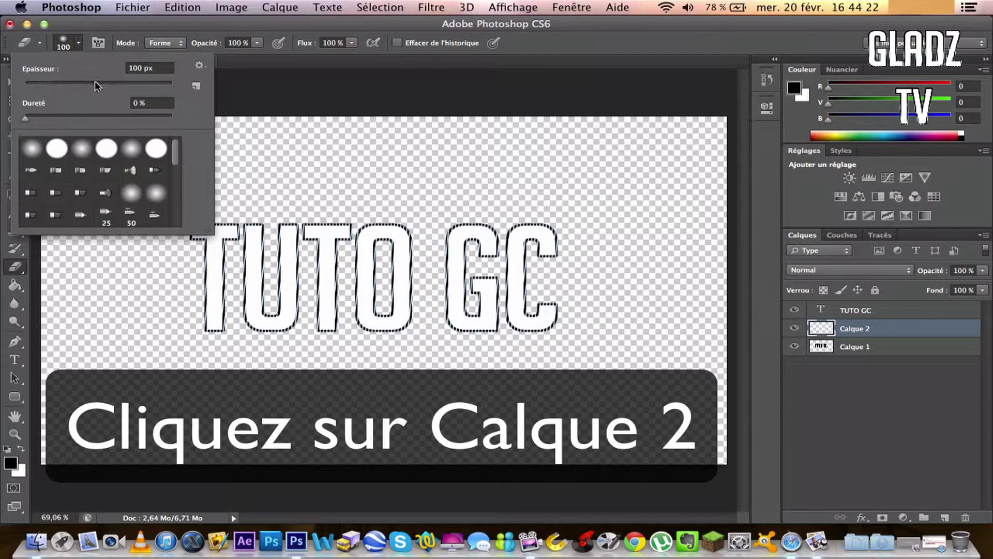
left_click(357, 186)
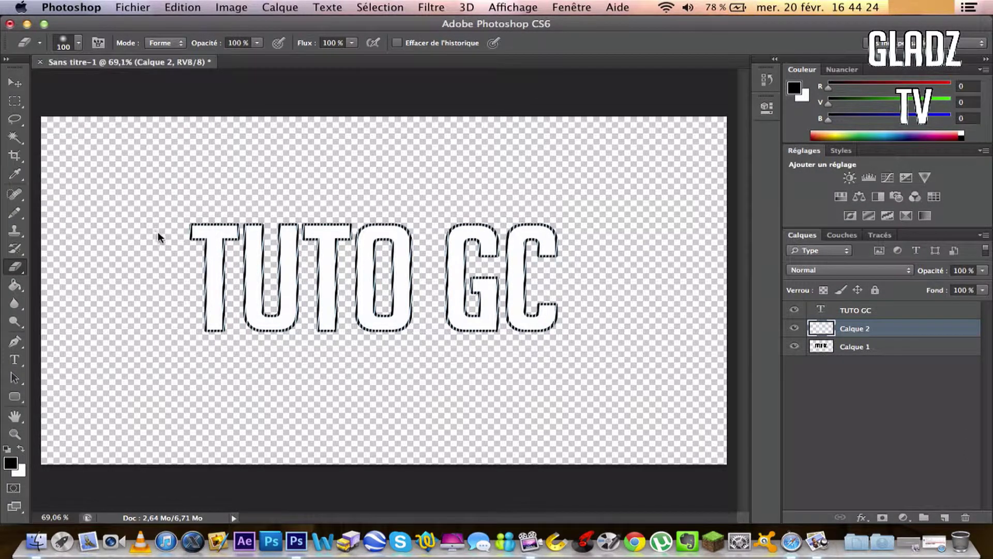
mouse_move(158, 237)
left_mouse_down()
mouse_move(517, 259)
mouse_move(564, 237)
left_mouse_up()
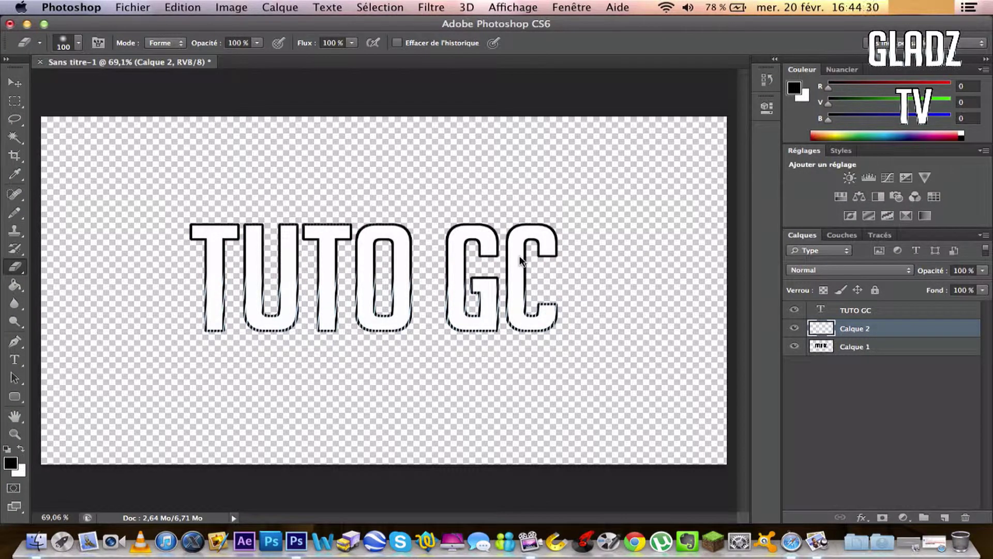
scroll(519, 255, "down", 3)
left_click(134, 8)
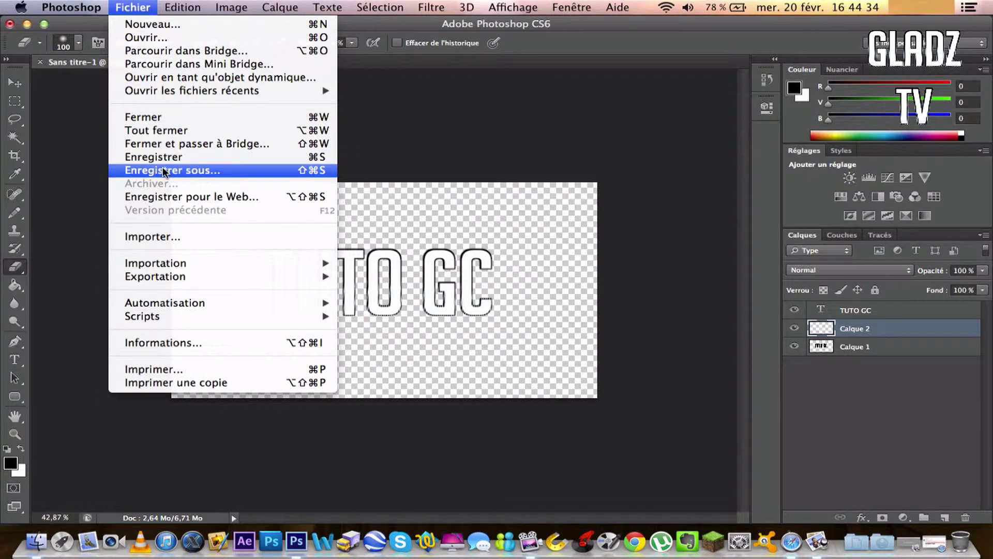
left_click(429, 161)
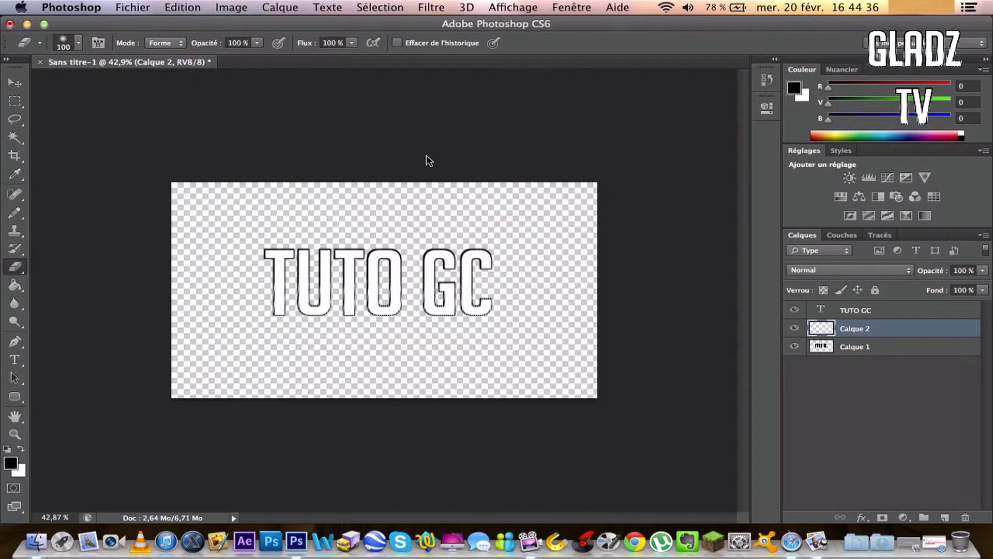